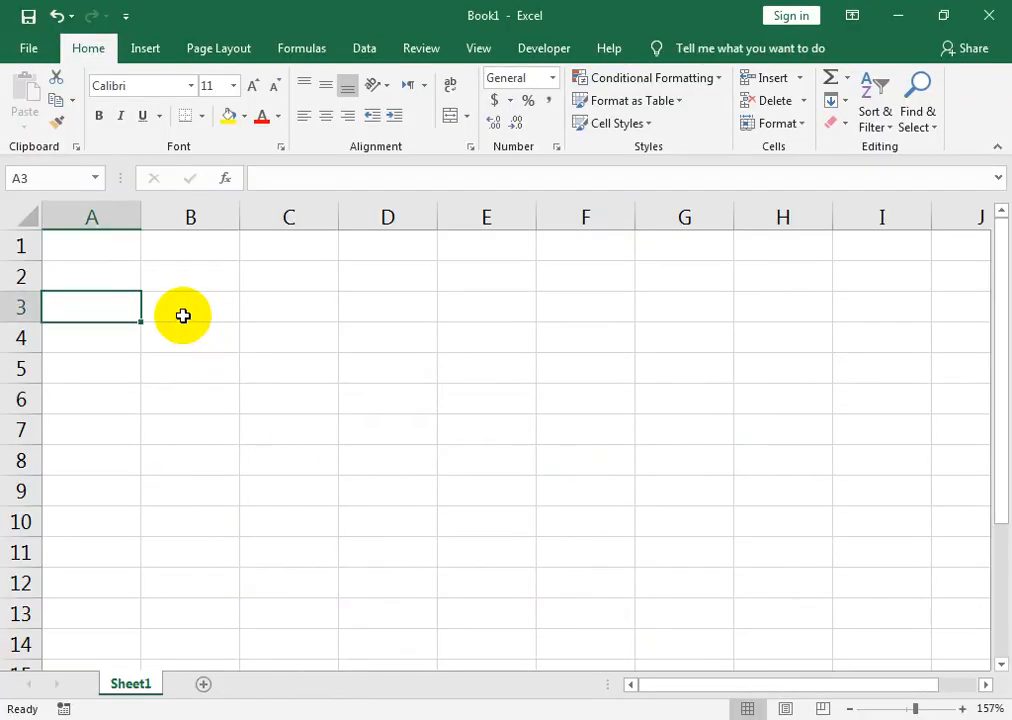
- Enter the headers "S no" in A3 and "Name" in B3
{"action": "type", "text": "s"}
{"action": "key", "text": "BackSpace"}
{"action": "type", "text": "S"}
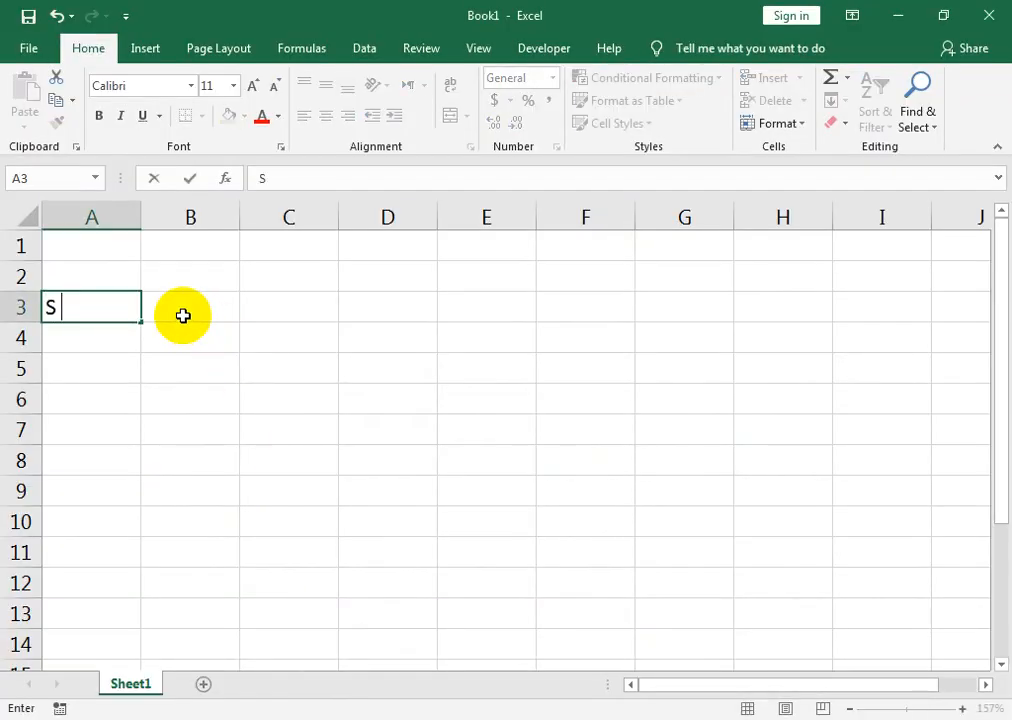
{"action": "type", "text": " nio"}
{"action": "key", "text": "BackSpace"}
{"action": "key", "text": "BackSpace"}
{"action": "type", "text": "o"}
{"action": "key", "text": "Tab"}
{"action": "type", "text": "Name"}
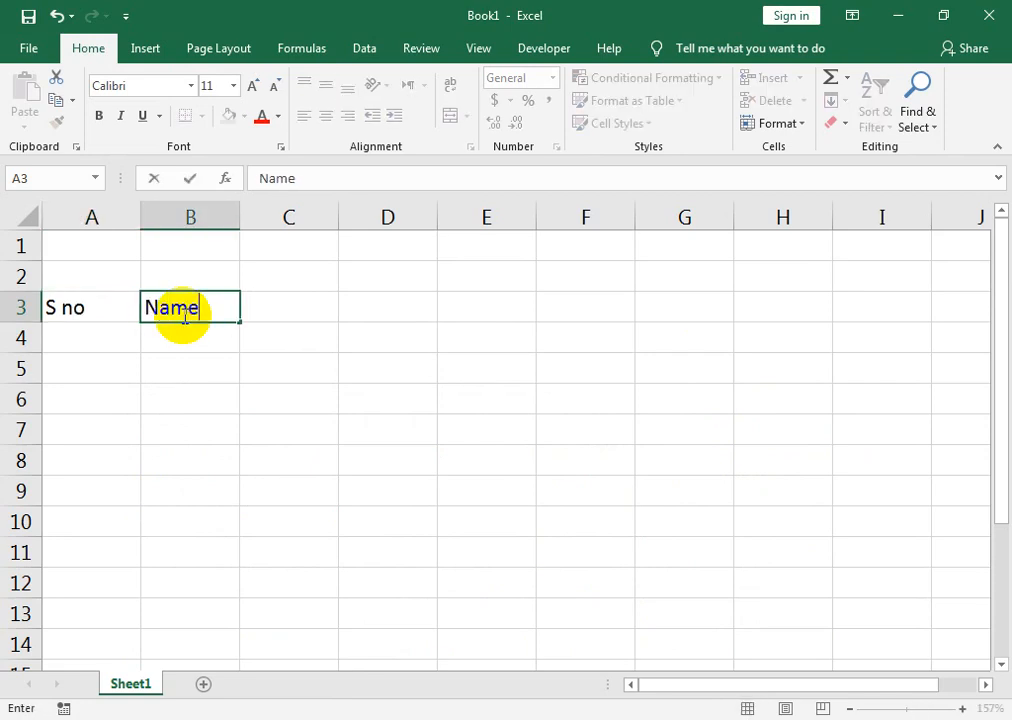
{"action": "key", "text": "Tab"}
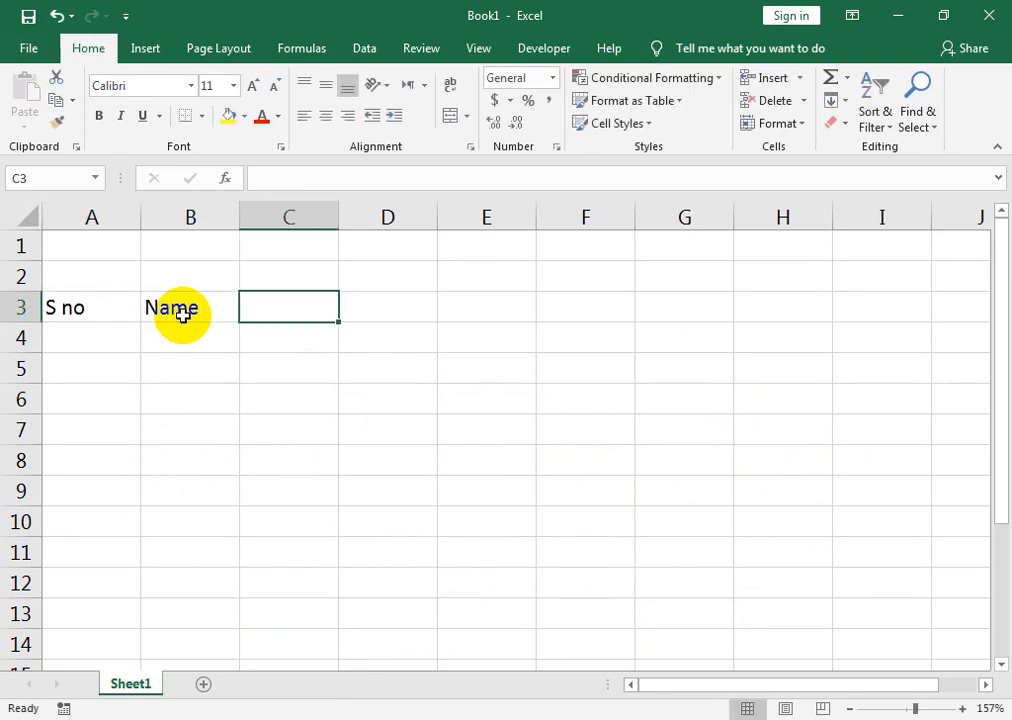
- Add the headers "Job Start" in C3 and "Today" in D3
{"action": "type", "text": "Job"}
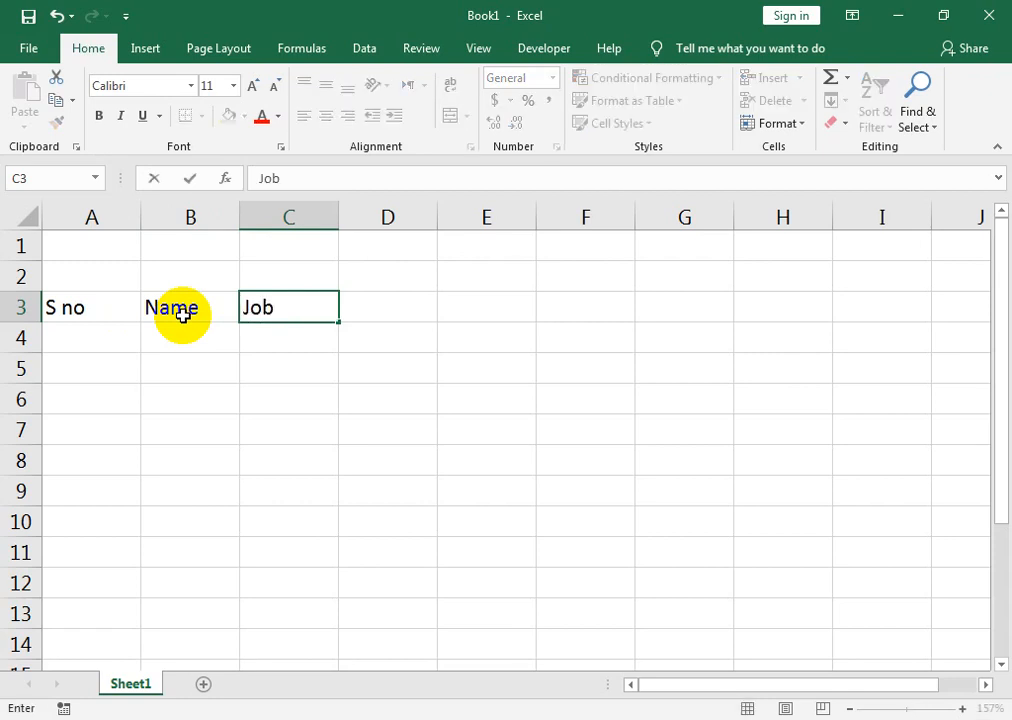
{"action": "type", "text": " Start"}
{"action": "key", "text": "Tab"}
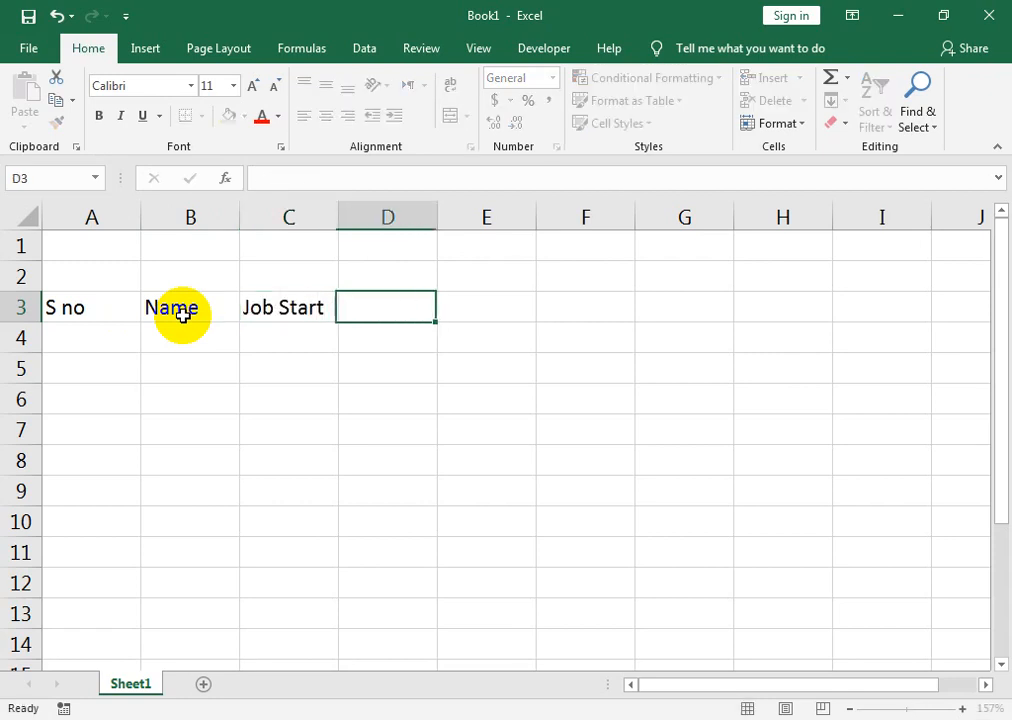
{"action": "type", "text": "To"}
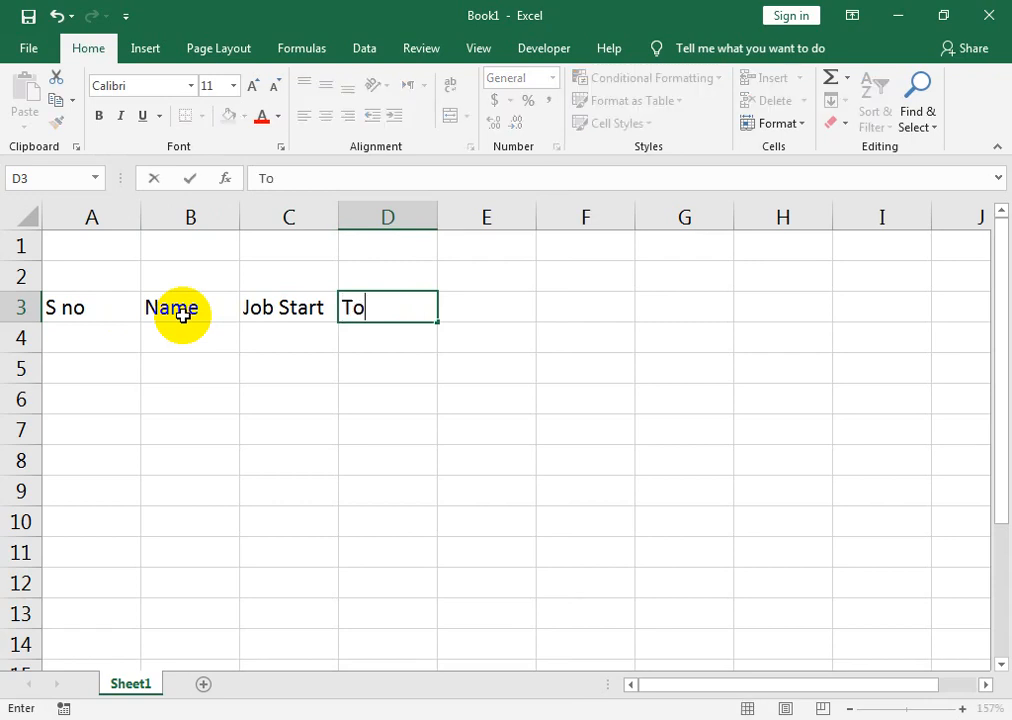
{"action": "type", "text": "day"}
{"action": "key", "text": "Tab"}
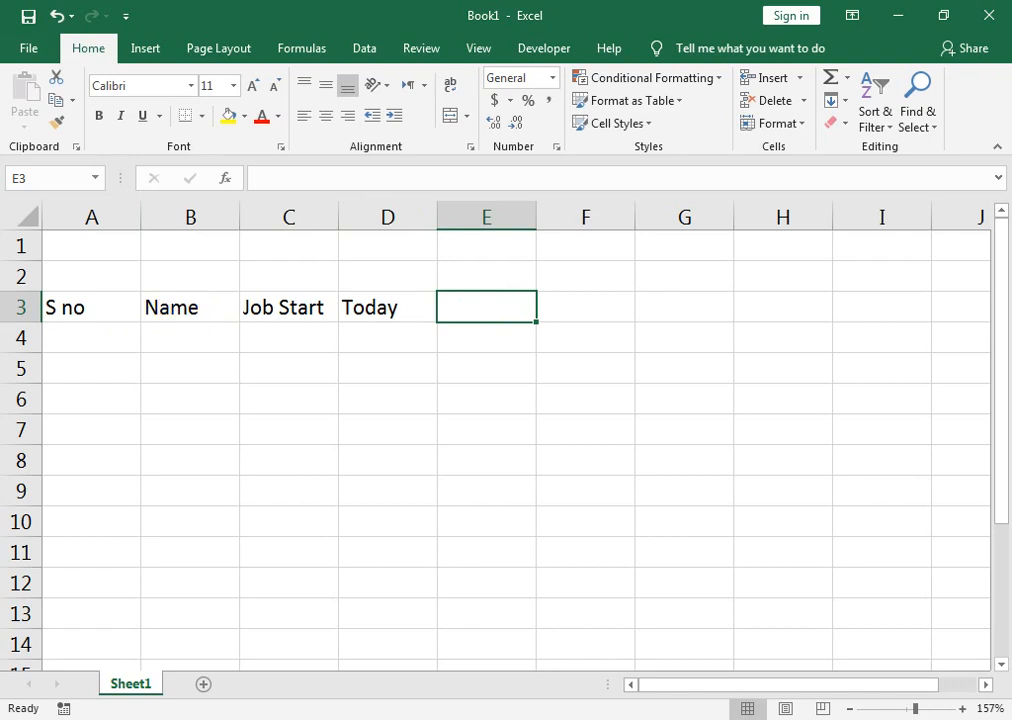
- Add the headers "Years Employed" in E3 and "No. OF vacations Days" in F3
{"action": "type", "text": "Years Employes"}
{"action": "key", "text": "BackSpace"}
{"action": "type", "text": "d"}
{"action": "key", "text": "Tab"}
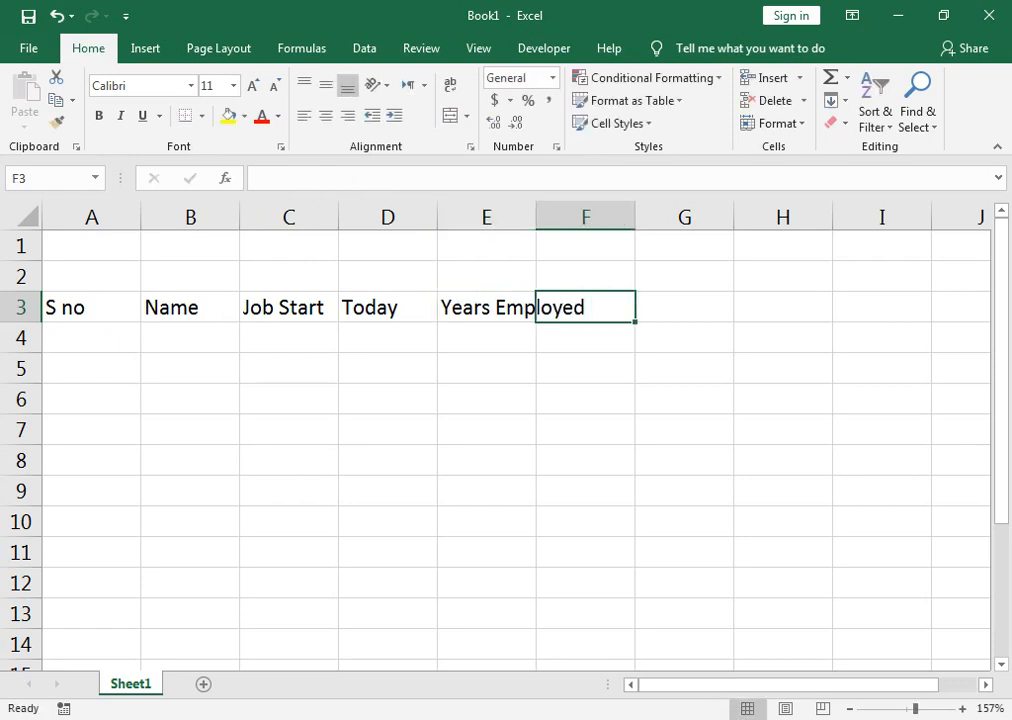
{"action": "type", "text": "No. OF"}
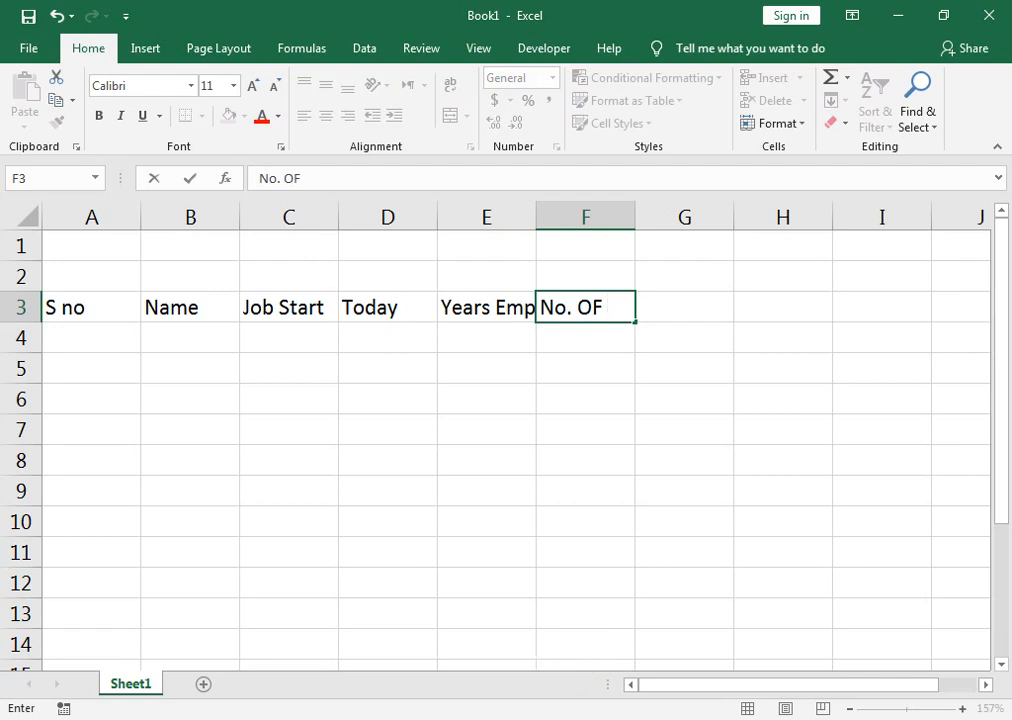
{"action": "type", "text": " vaca"}
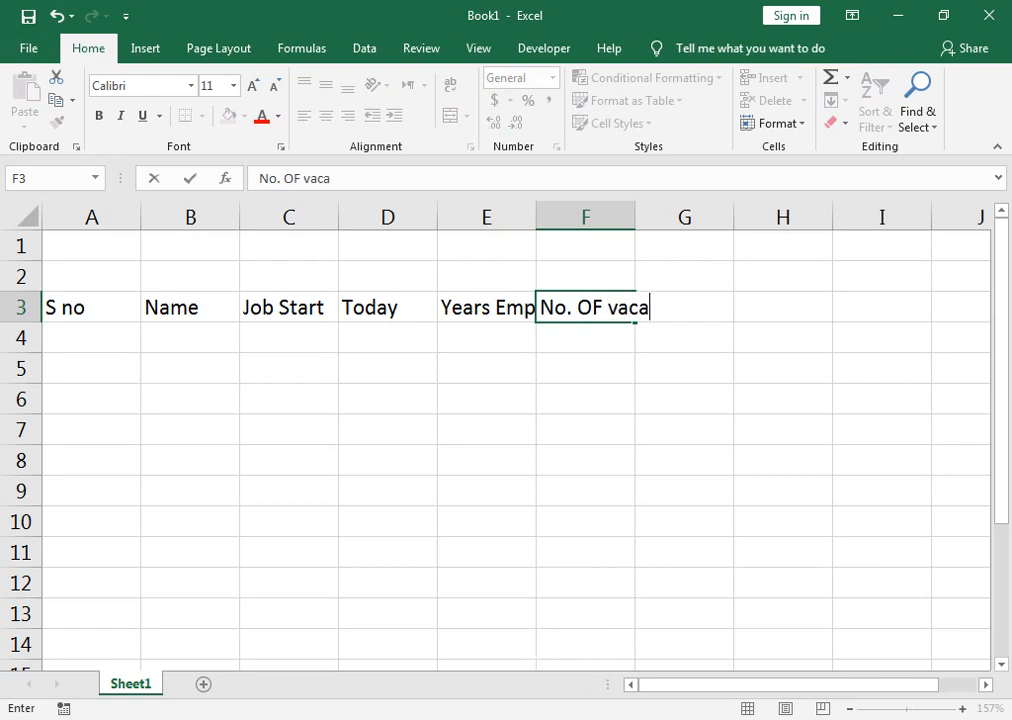
{"action": "type", "text": "tions Days"}
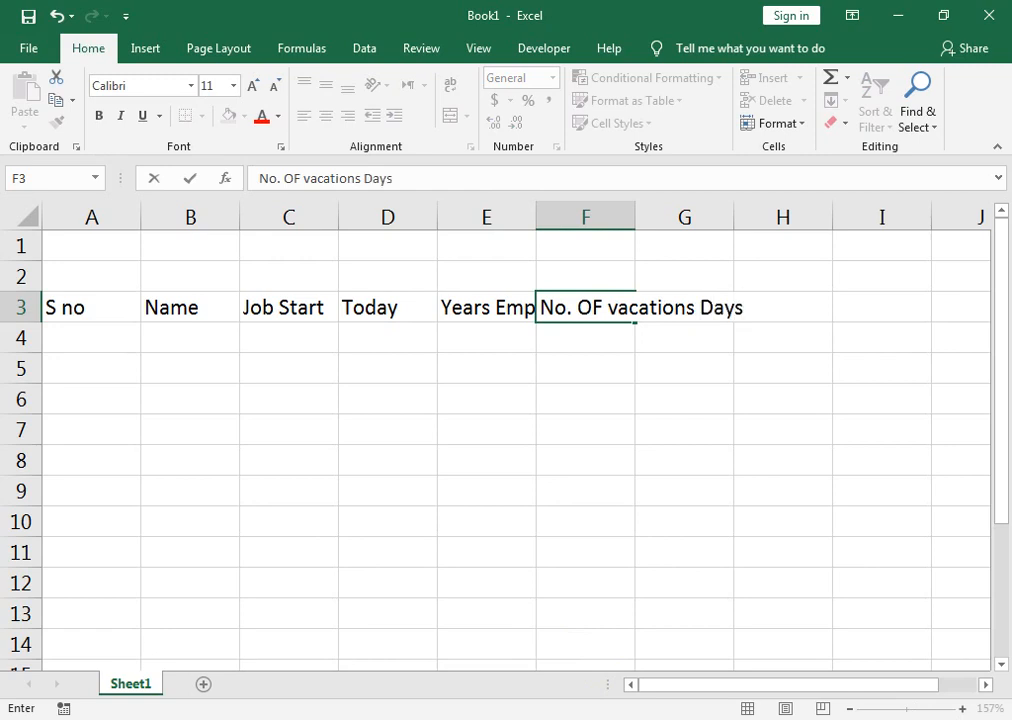
{"action": "key", "text": "Return"}
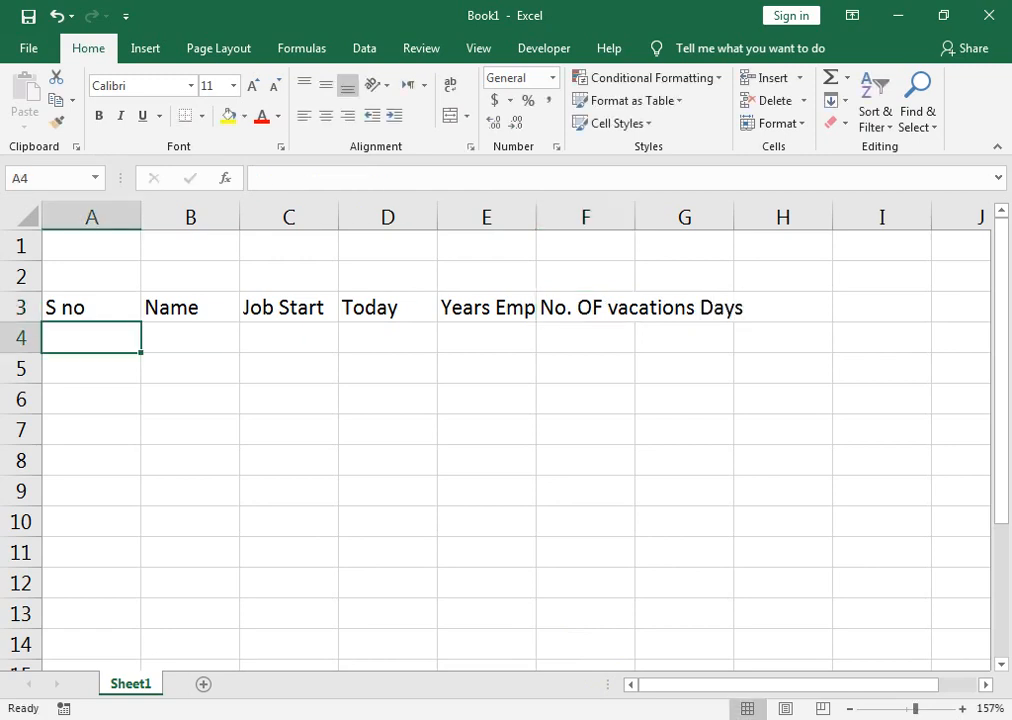
- Autofit the widths of columns F and E to their header text
{"action": "left_click_drag", "start_coordinate": [638, 218], "coordinate": [641, 217]}
{"action": "double_click", "coordinate": [641, 217]}
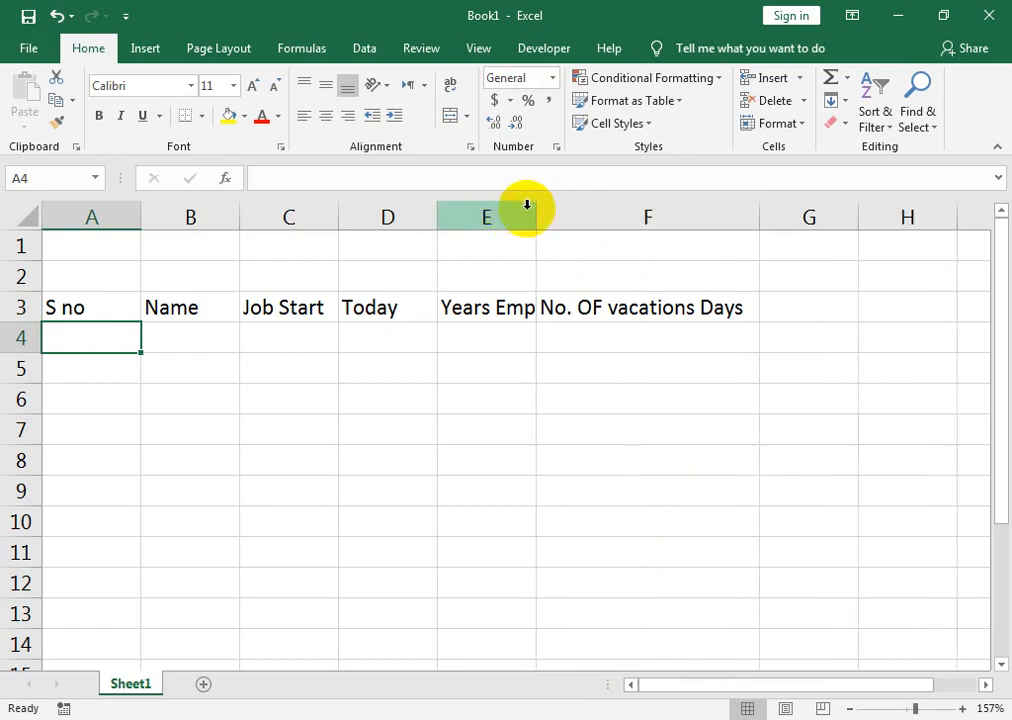
{"action": "double_click", "coordinate": [535, 212]}
- Enter 1 and 2 under S no and fill the series down to 7 in A4:A10
{"action": "type", "text": "1"}
{"action": "key", "text": "Return"}
{"action": "type", "text": "2"}
{"action": "key", "text": "Return"}
{"action": "left_click_drag", "start_coordinate": [124, 334], "coordinate": [135, 525]}
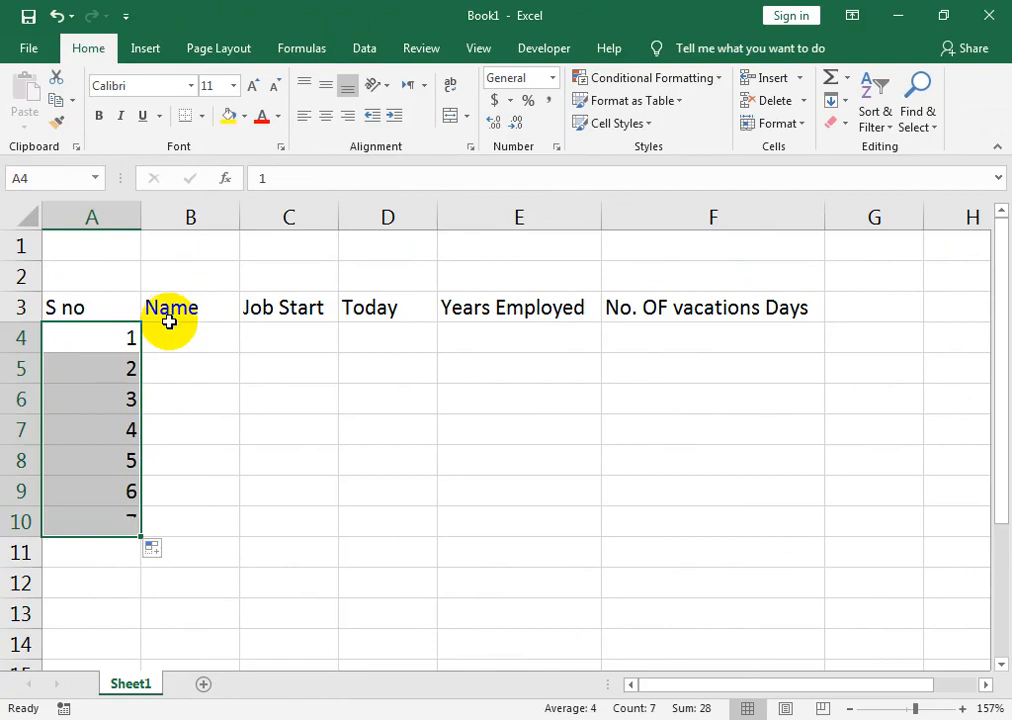
- Enter the seven employees' first names in B4:B10 under the Name header
{"action": "left_click", "coordinate": [169, 346]}
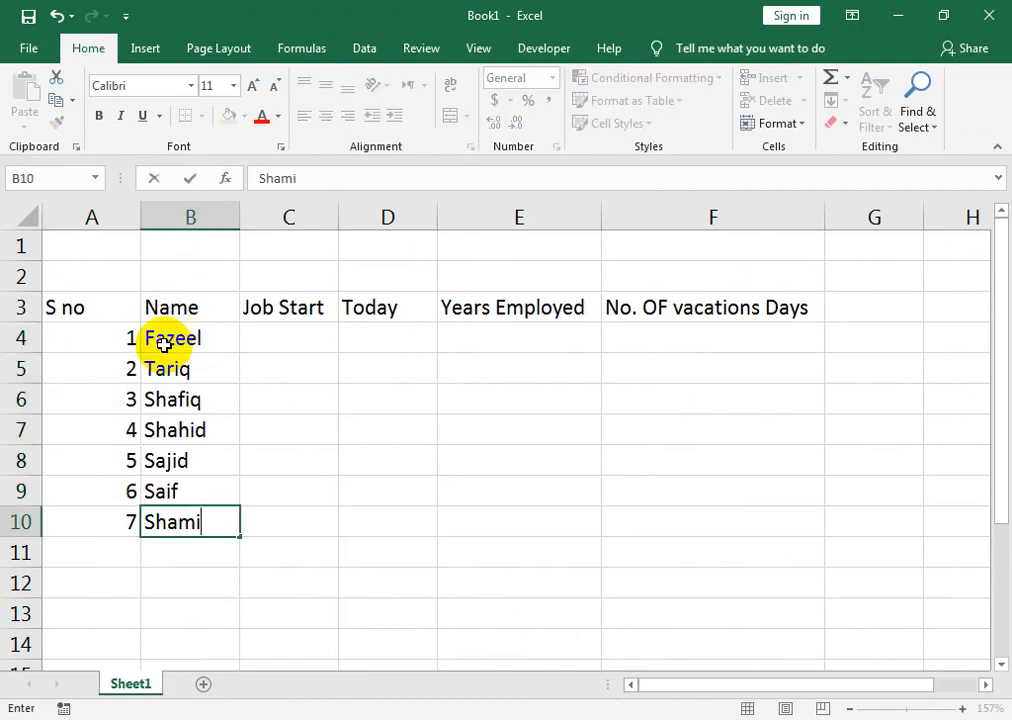
{"action": "key", "text": "Tab"}
- Enter 1-apr-1999 as the first employee's job start date in C4
{"action": "key", "text": "Up"}
{"action": "key", "text": "Up"}
{"action": "key", "text": "Up"}
{"action": "key", "text": "Up"}
{"action": "key", "text": "Up"}
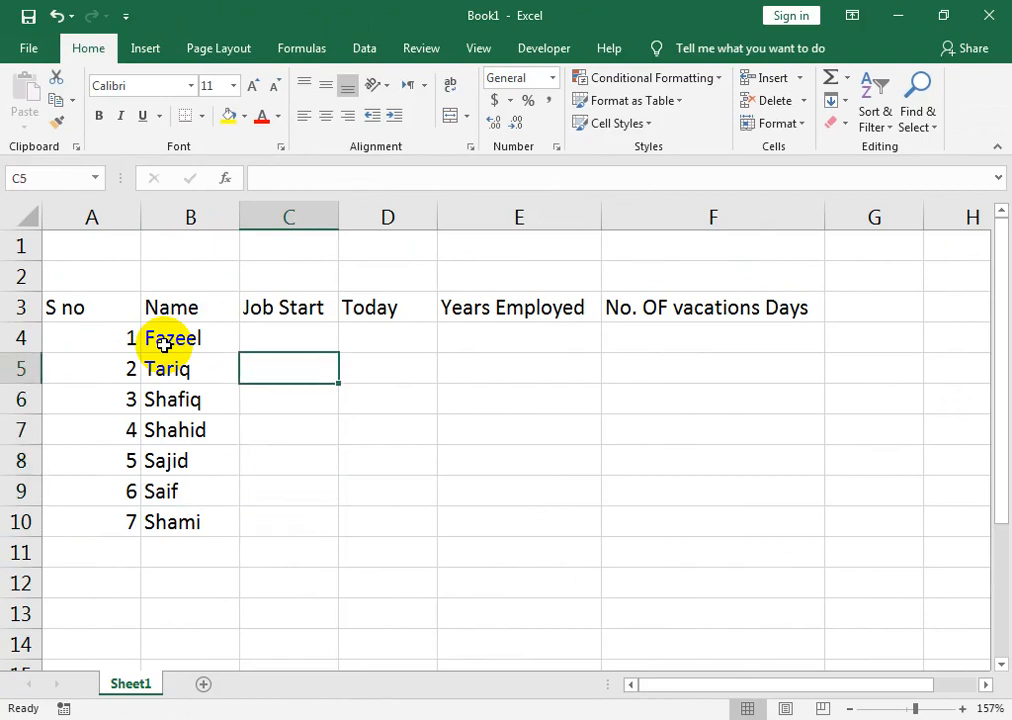
{"action": "key", "text": "Up"}
{"action": "type", "text": "1-ap"}
{"action": "type", "text": "r-199"}
{"action": "type", "text": "9"}
{"action": "key", "text": "Return"}
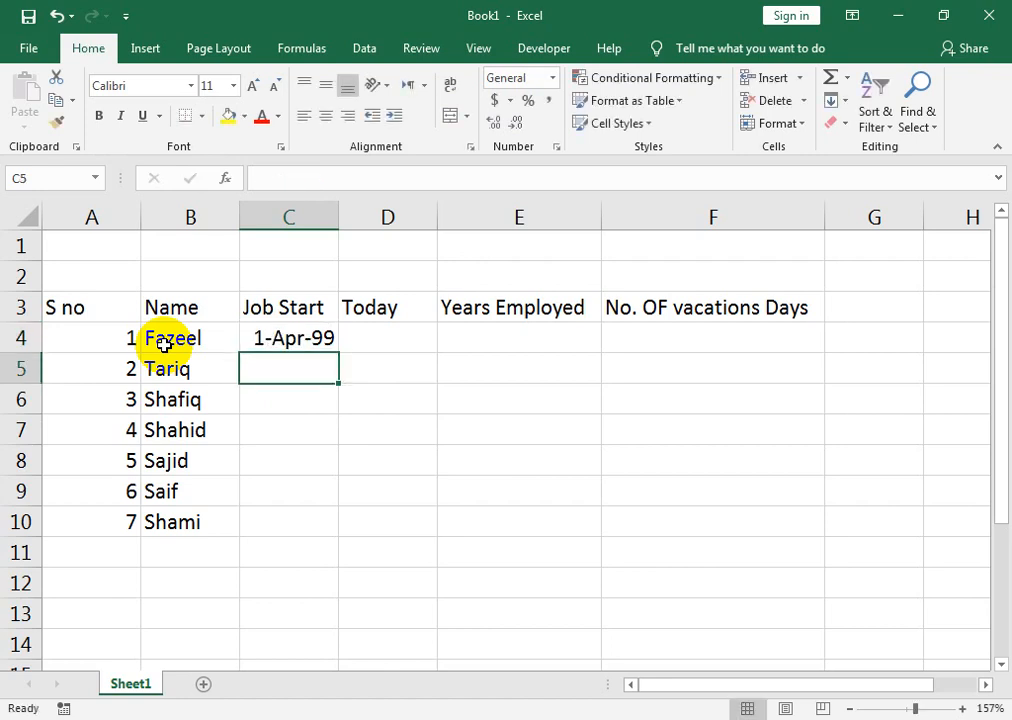
- Enter the job start dates 5-may-2005 in C5 and 14-feb-2010 in C6
{"action": "type", "text": "5-a"}
{"action": "key", "text": "BackSpace"}
{"action": "type", "text": "may-200"}
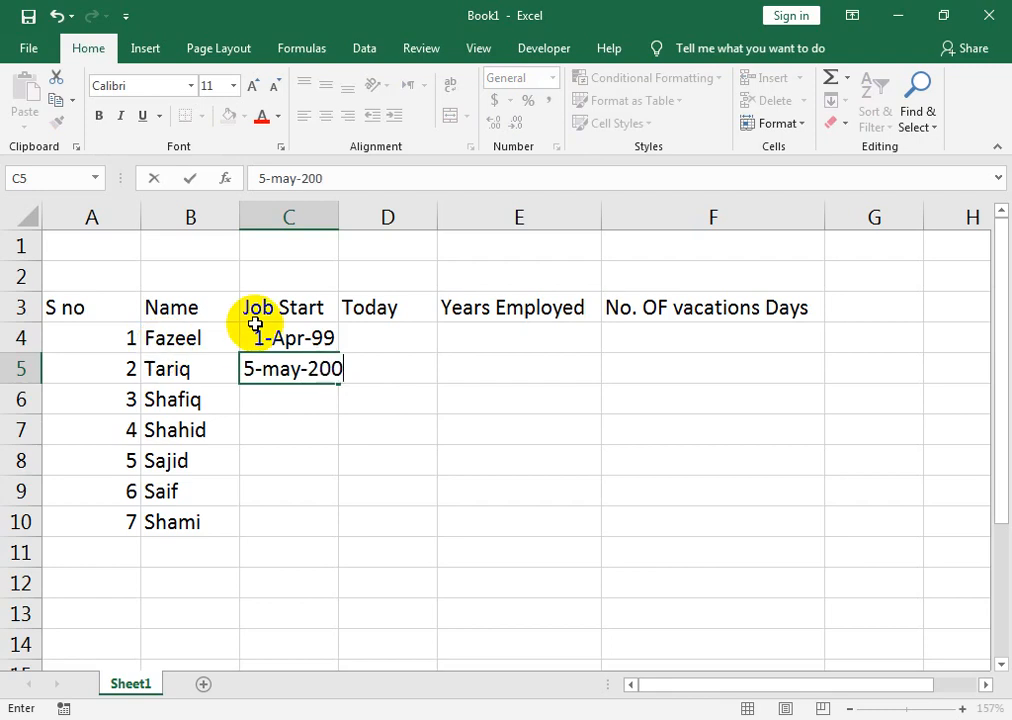
{"action": "type", "text": "5"}
{"action": "key", "text": "Return"}
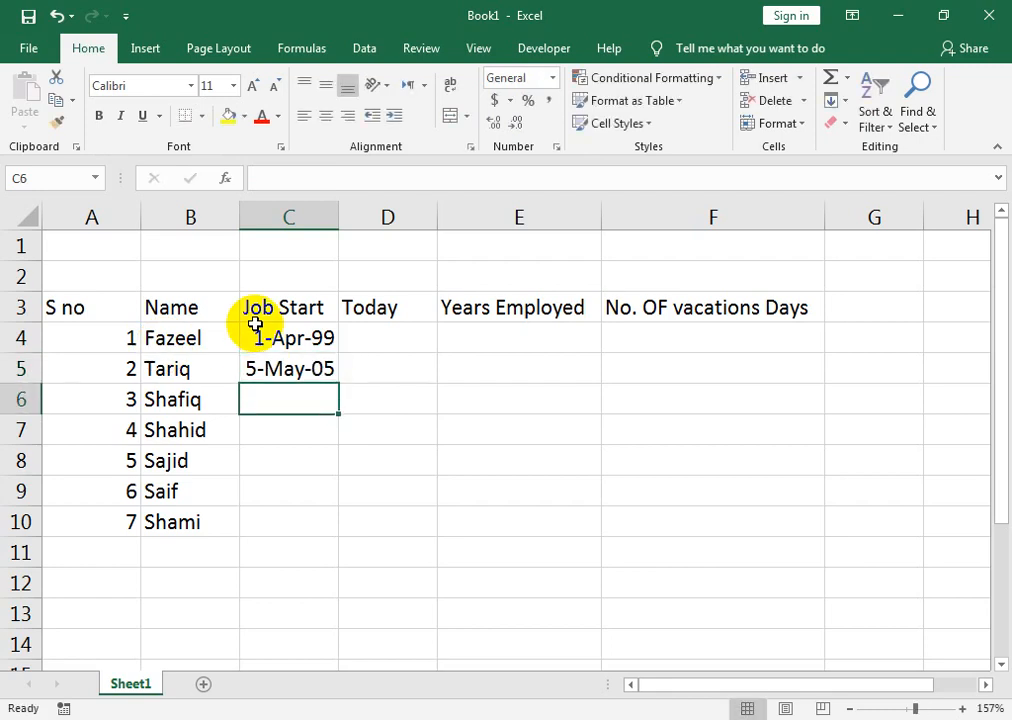
{"action": "type", "text": "14"}
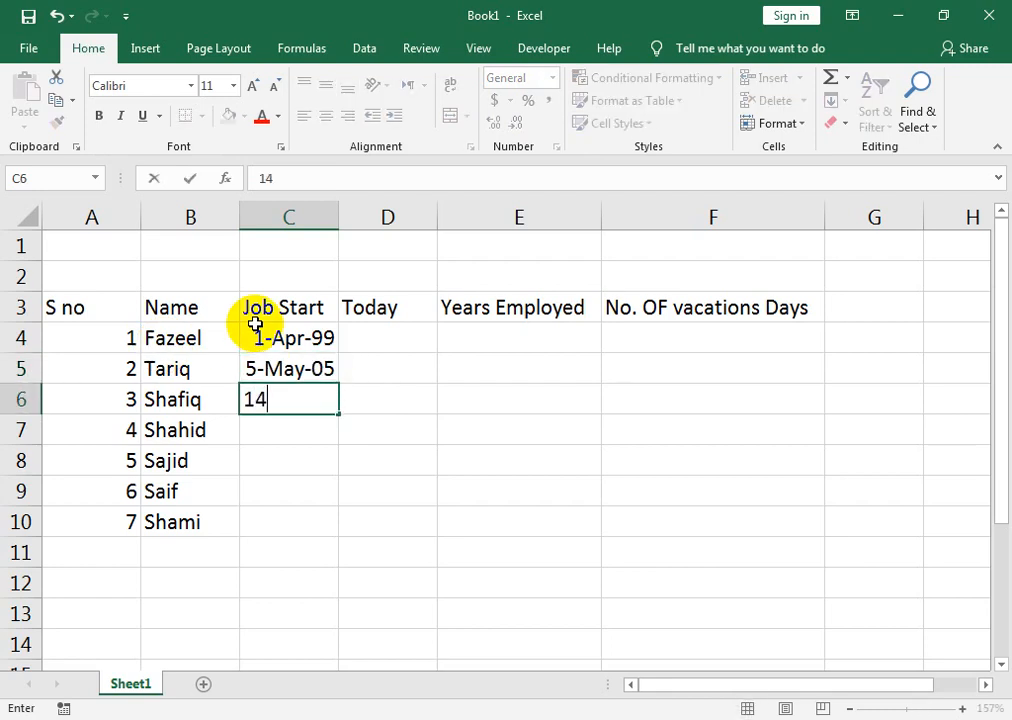
{"action": "type", "text": "-feb"}
{"action": "key", "text": "BackSpace"}
{"action": "type", "text": "b-2010"}
{"action": "key", "text": "Return"}
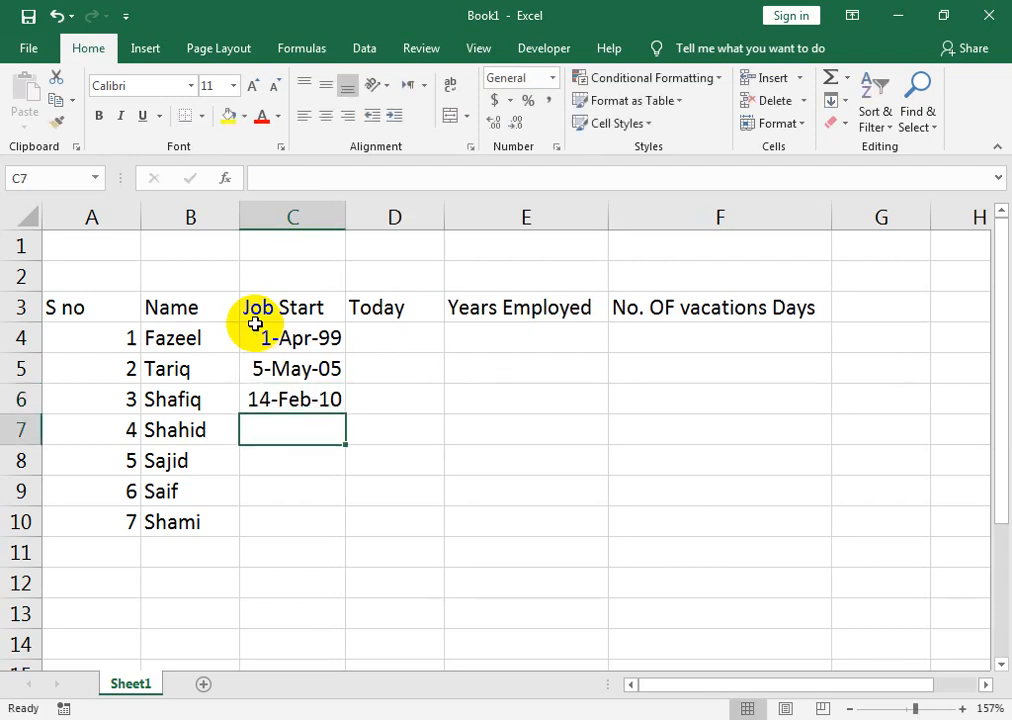
- Enter the job start dates 12-jan-2011 in C7 and 15-june-2015 in C8
{"action": "type", "text": "12-jan-2"}
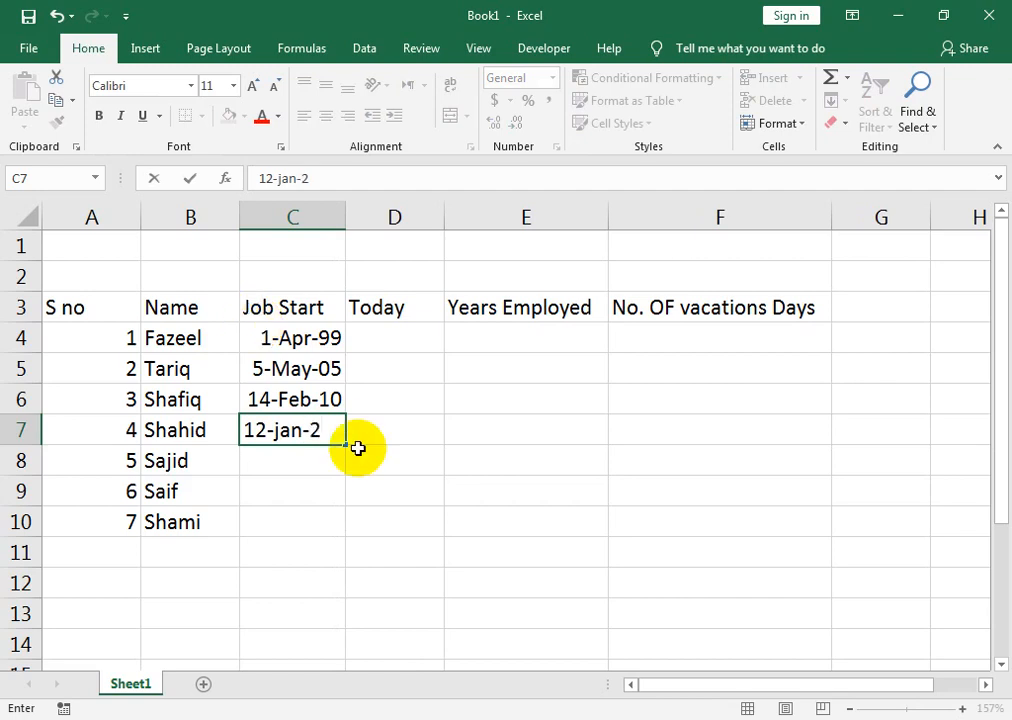
{"action": "type", "text": "011"}
{"action": "key", "text": "Return"}
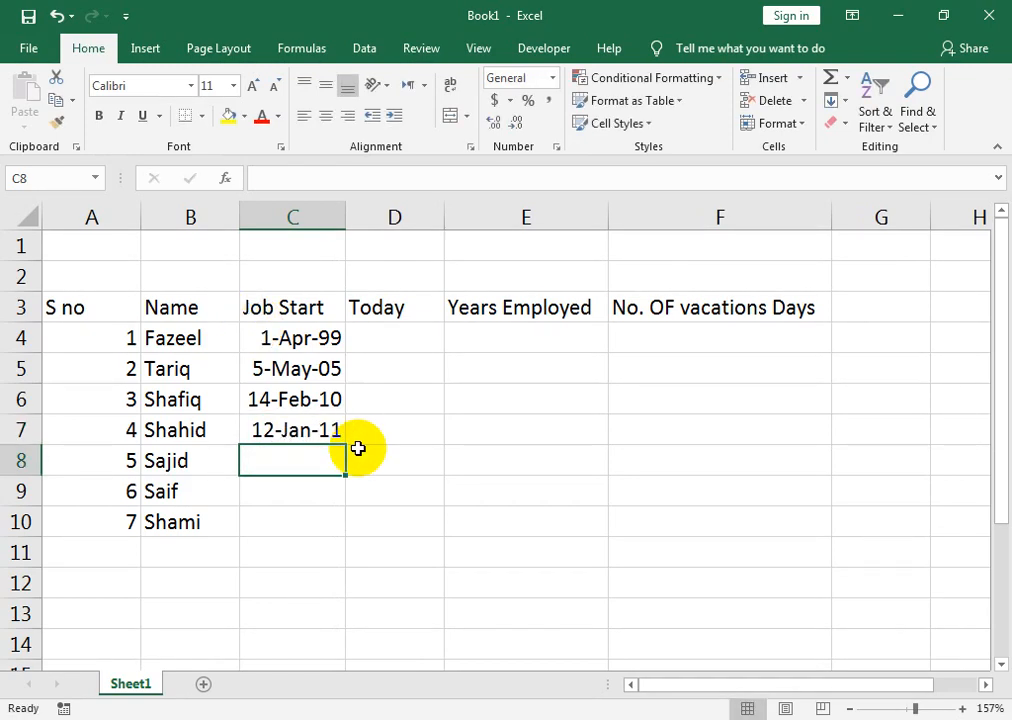
{"action": "type", "text": "15-j"}
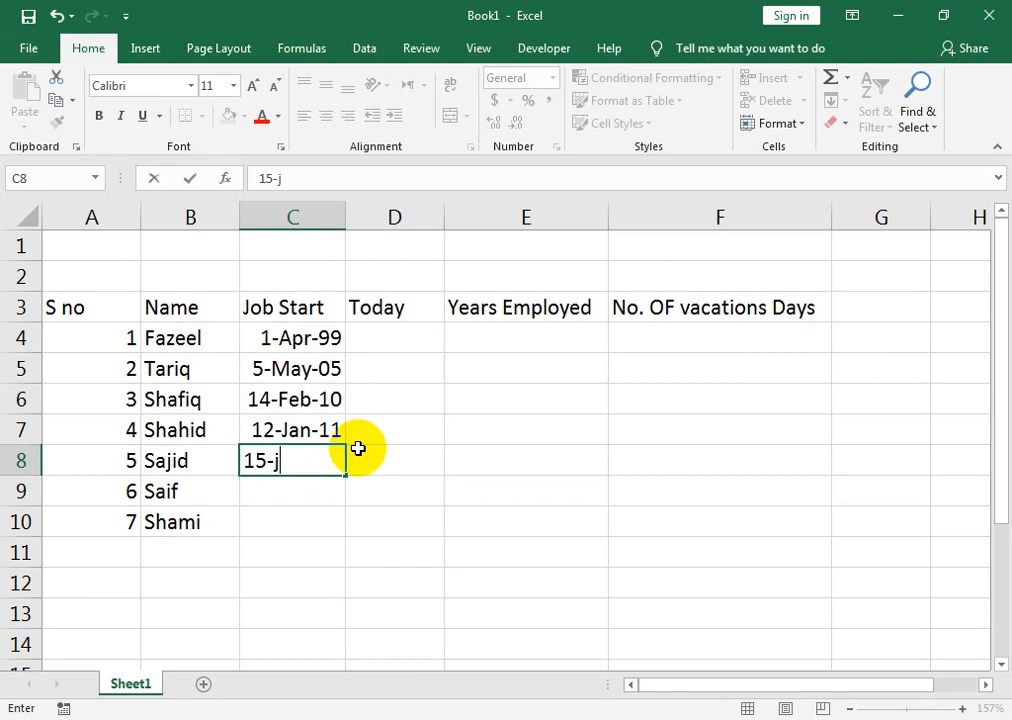
{"action": "type", "text": "une-2015"}
{"action": "key", "text": "Return"}
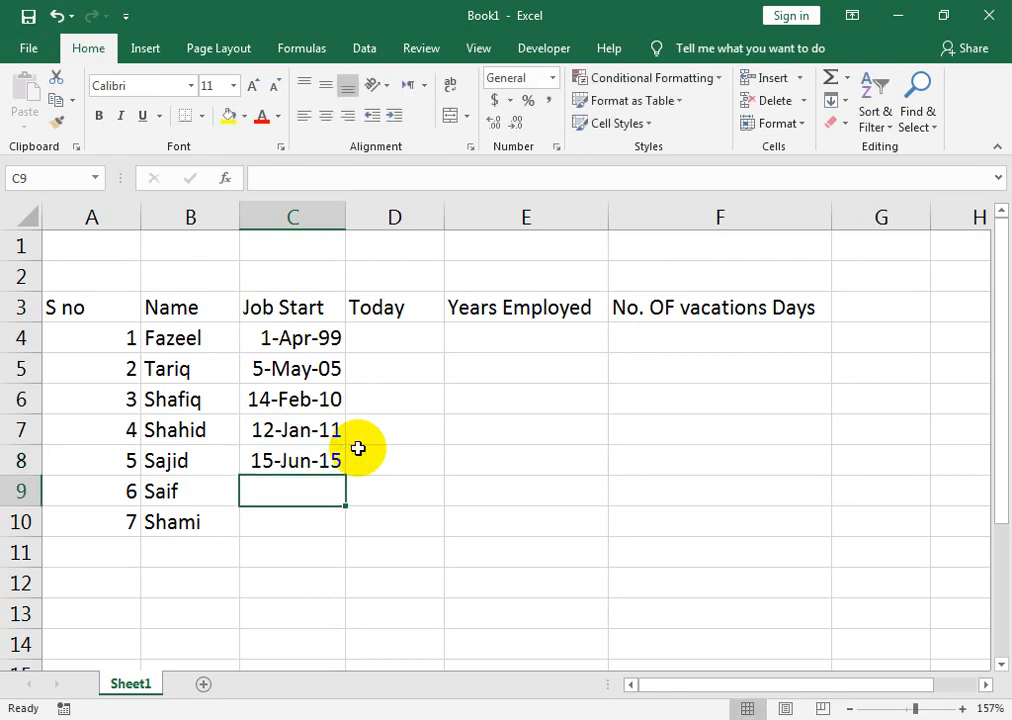
- Enter the job start dates 14-sep-2016 in C9 and 5-mar-2017 in C10
{"action": "type", "text": "14-"}
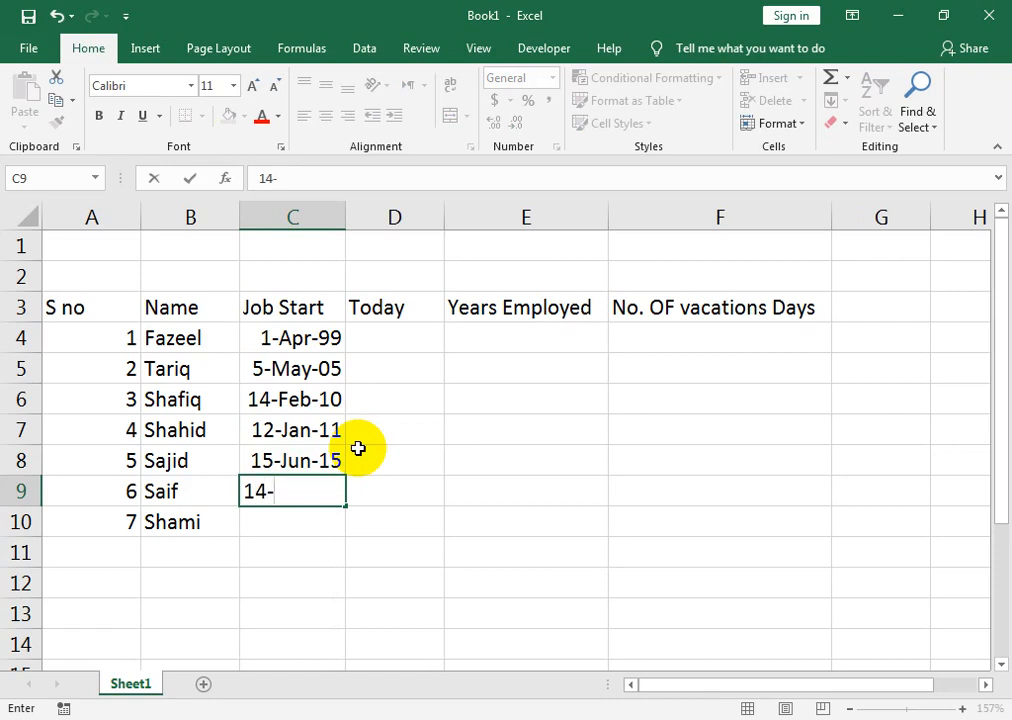
{"action": "type", "text": "sep-201"}
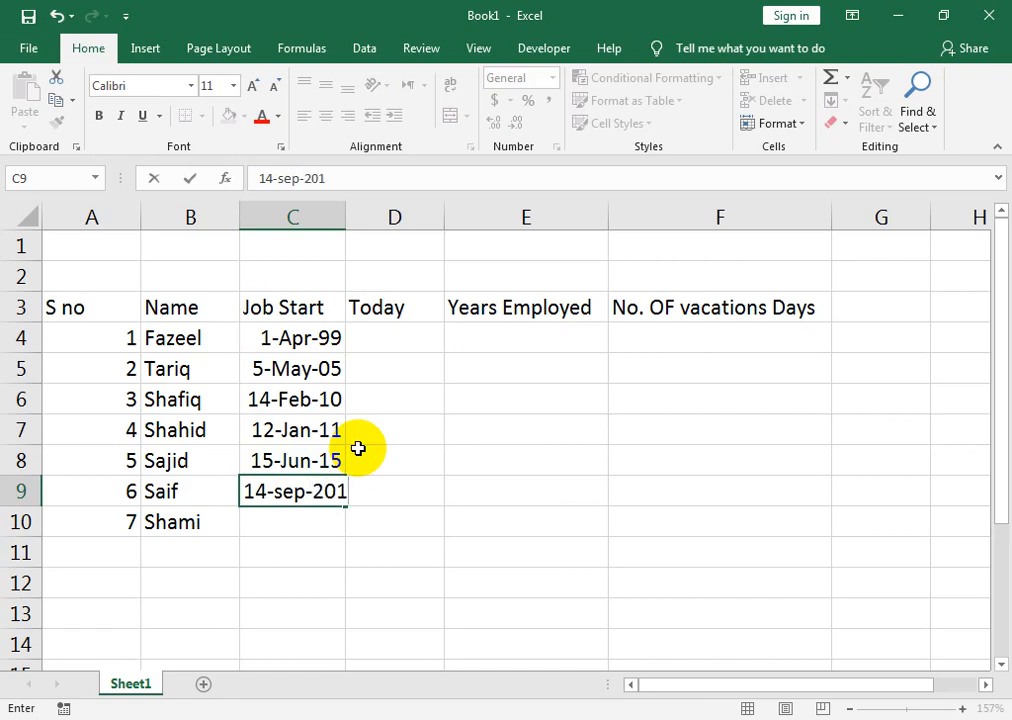
{"action": "type", "text": "6"}
{"action": "key", "text": "Return"}
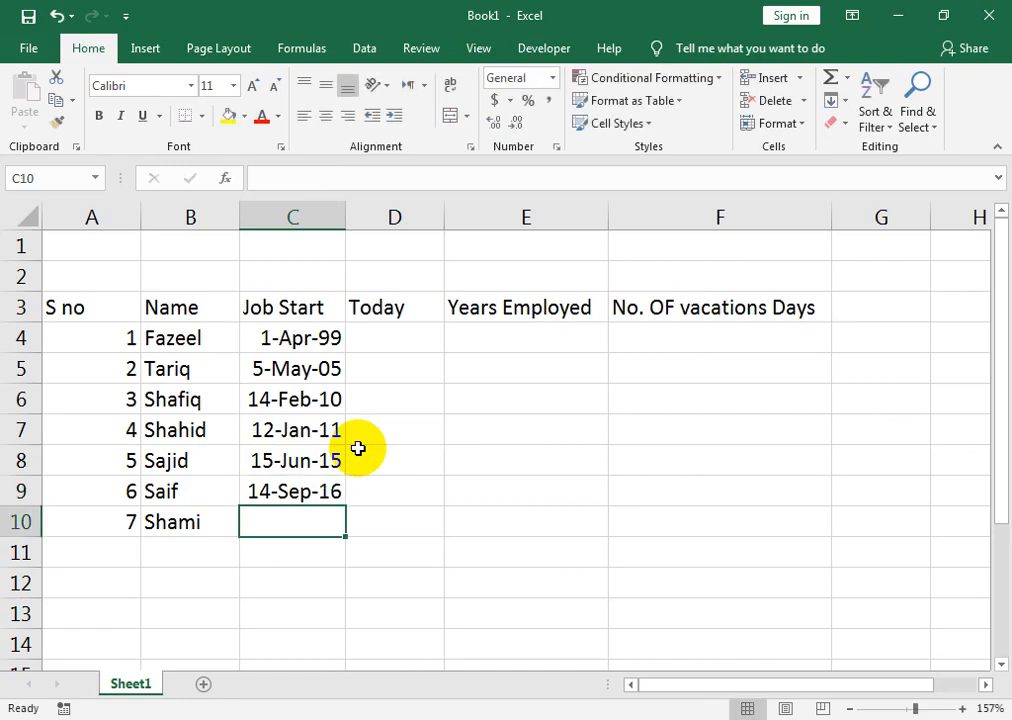
{"action": "type", "text": "5-"}
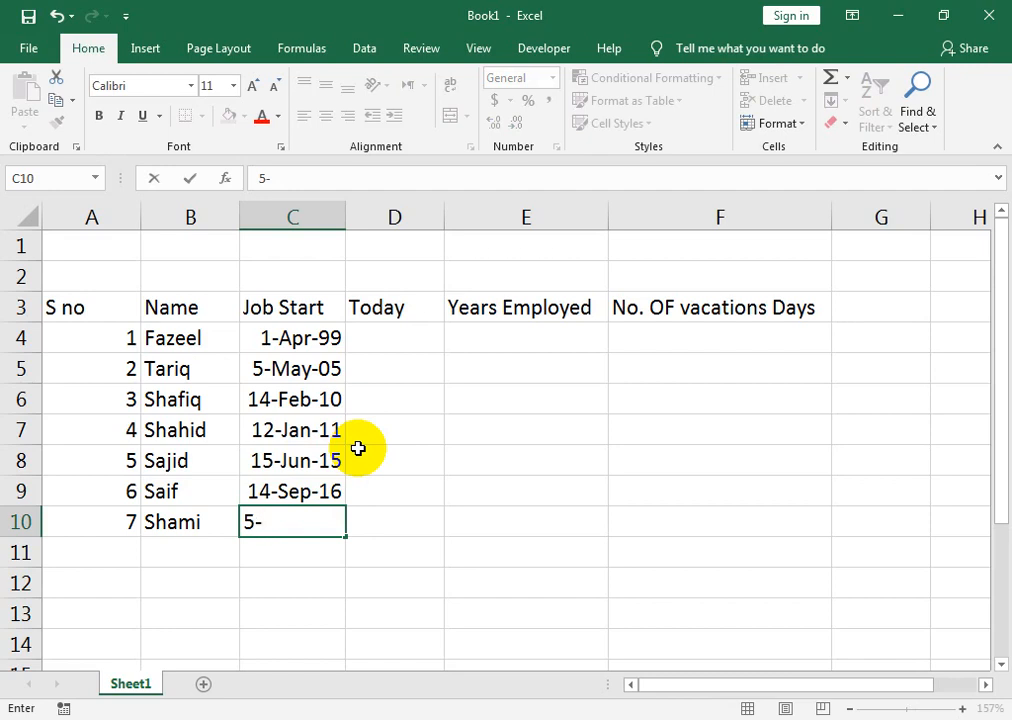
{"action": "type", "text": "mar-2017"}
{"action": "key", "text": "Return"}
- Enter the formula =Today() in D4 to return the current date for the first employee
{"action": "key", "text": "Right"}
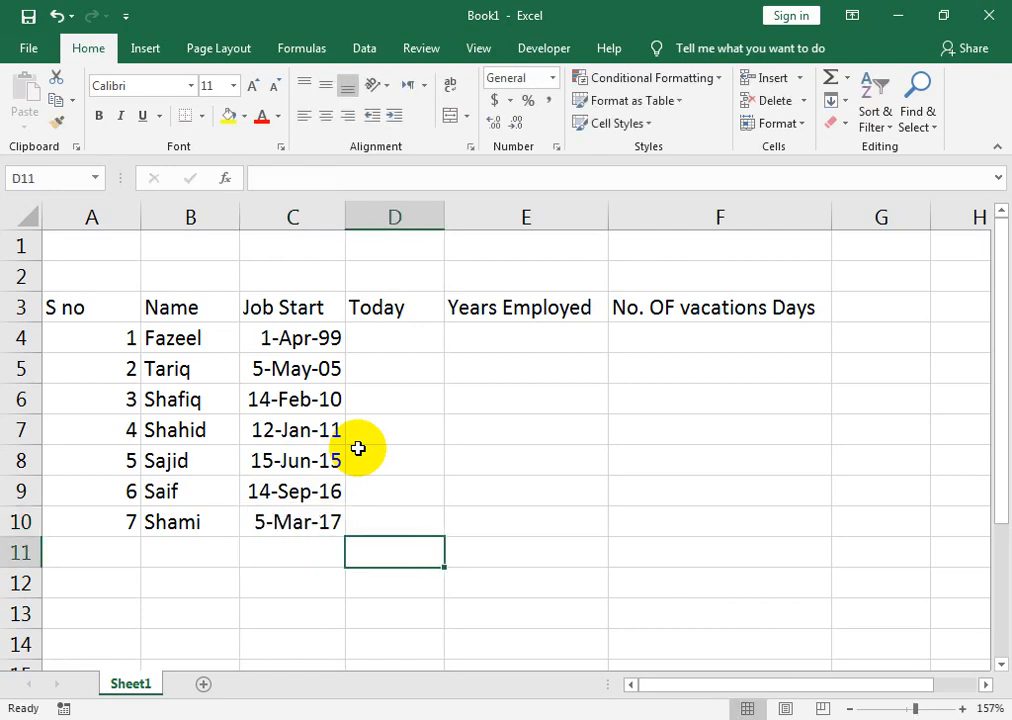
{"action": "key", "text": "Up"}
{"action": "key", "text": "Up"}
{"action": "key", "text": "Up"}
{"action": "key", "text": "Up"}
{"action": "key", "text": "Up"}
{"action": "key", "text": "Up"}
{"action": "key", "text": "Up"}
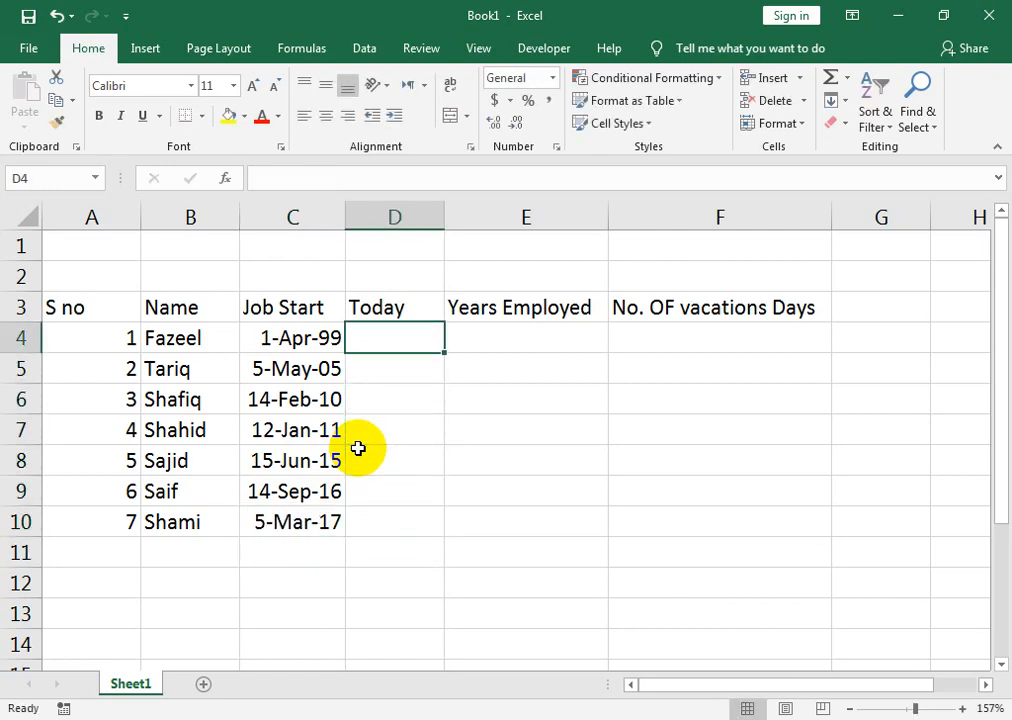
{"action": "type", "text": "=T"}
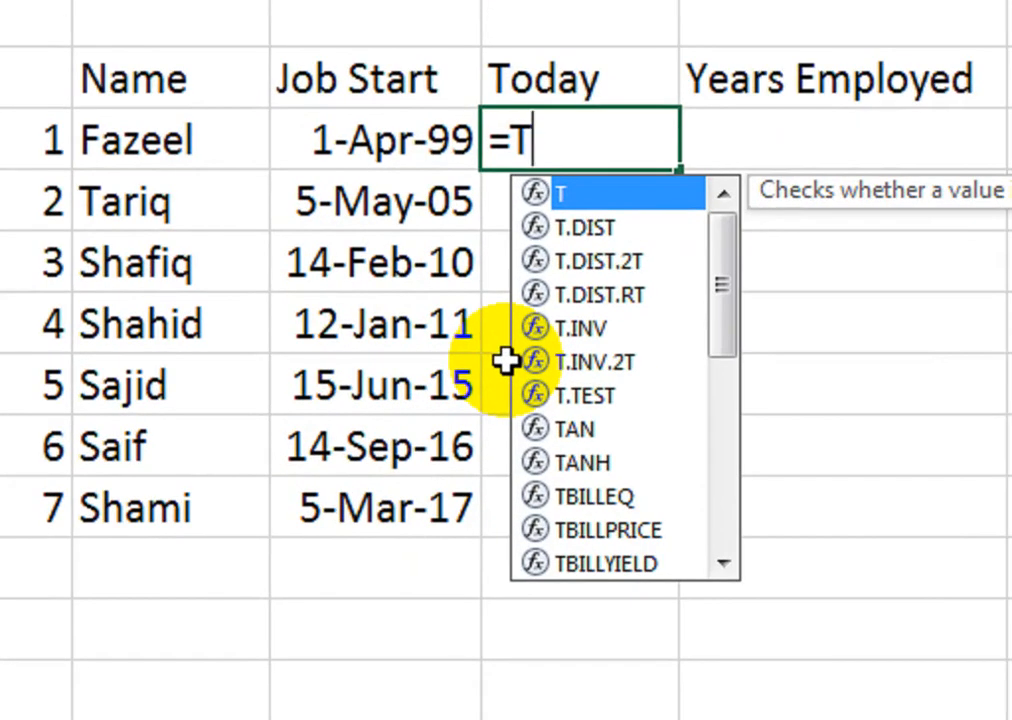
{"action": "type", "text": "o"}
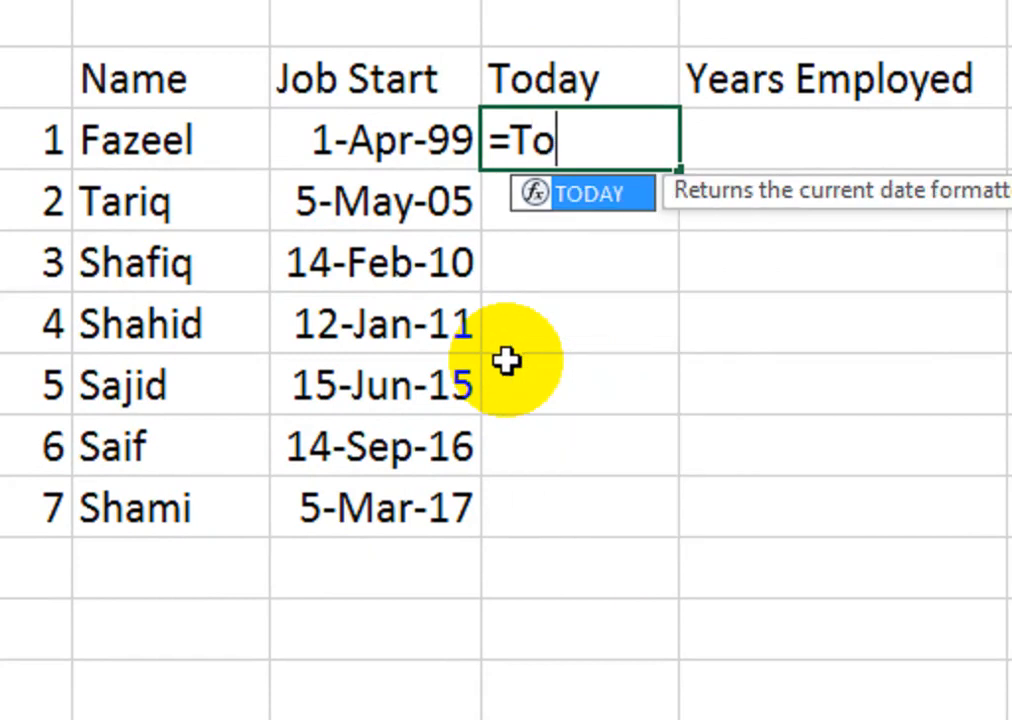
{"action": "type", "text": "day()"}
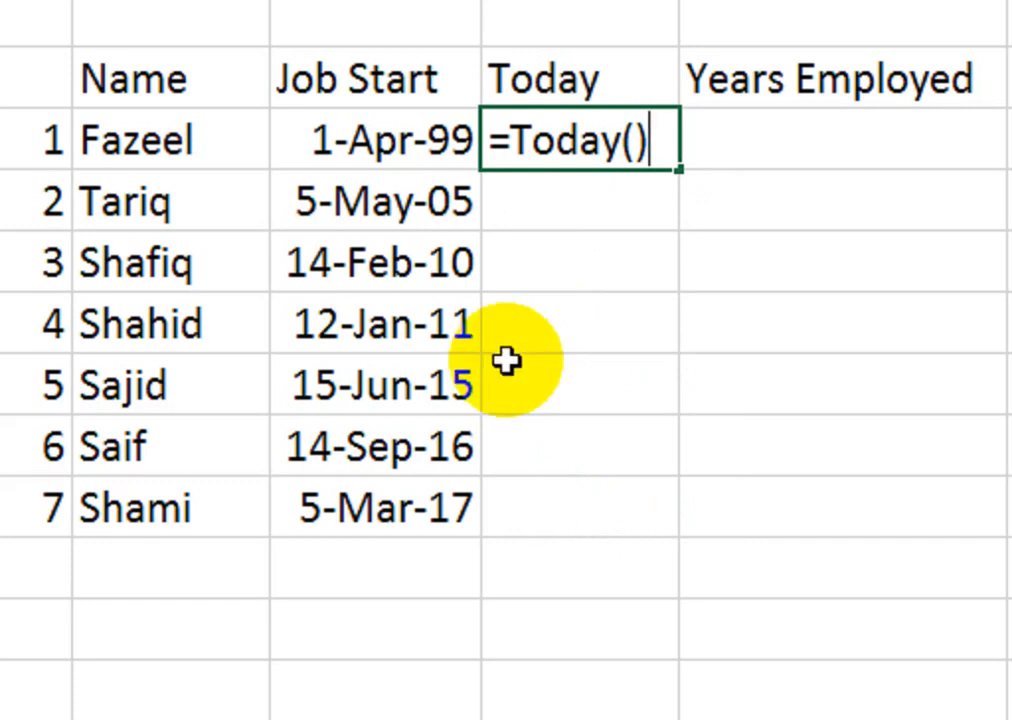
{"action": "key", "text": "Return"}
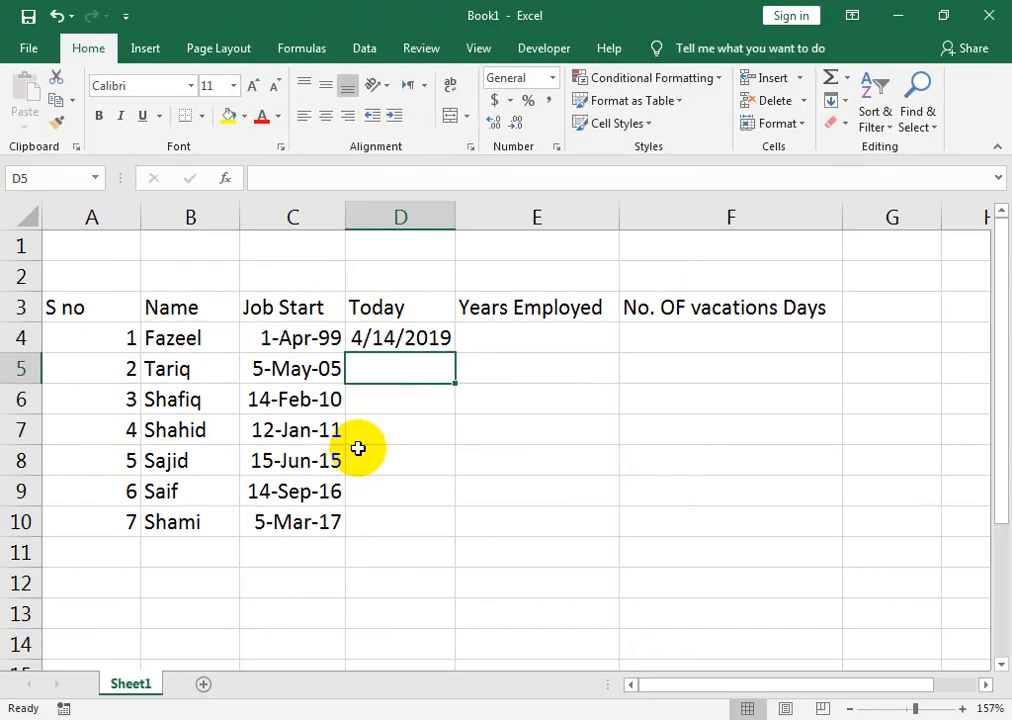
- Fill the TODAY formula from D4 down to D10 and format those dates in day-month-year style, such as 14-Apr-19
{"action": "left_click", "coordinate": [437, 337]}
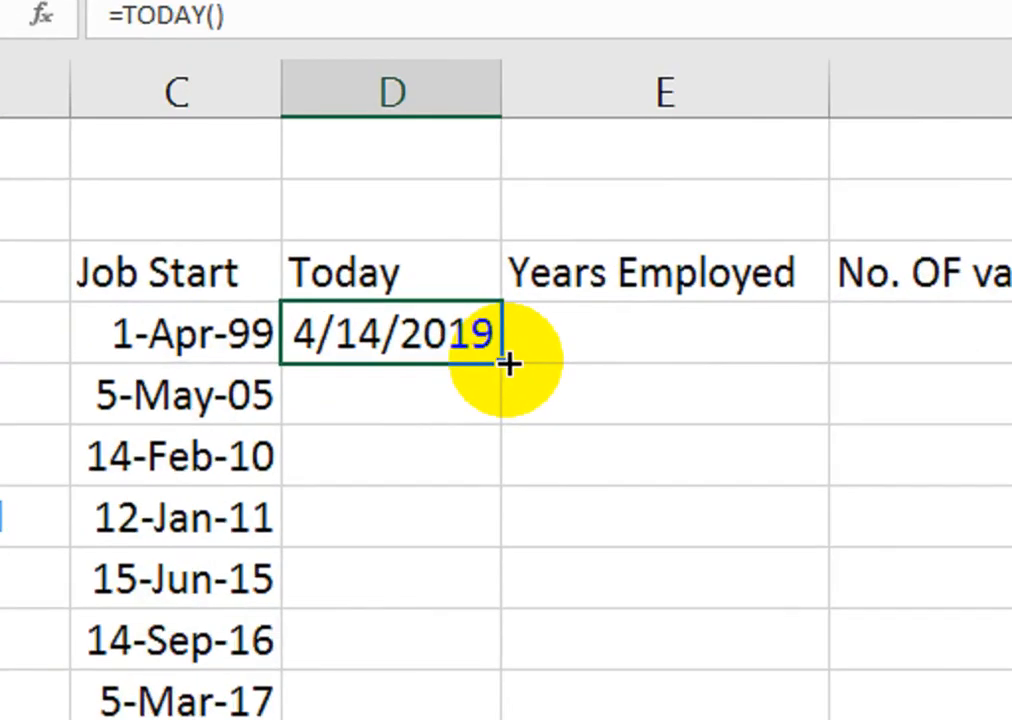
{"action": "left_click_drag", "start_coordinate": [497, 360], "coordinate": [463, 692]}
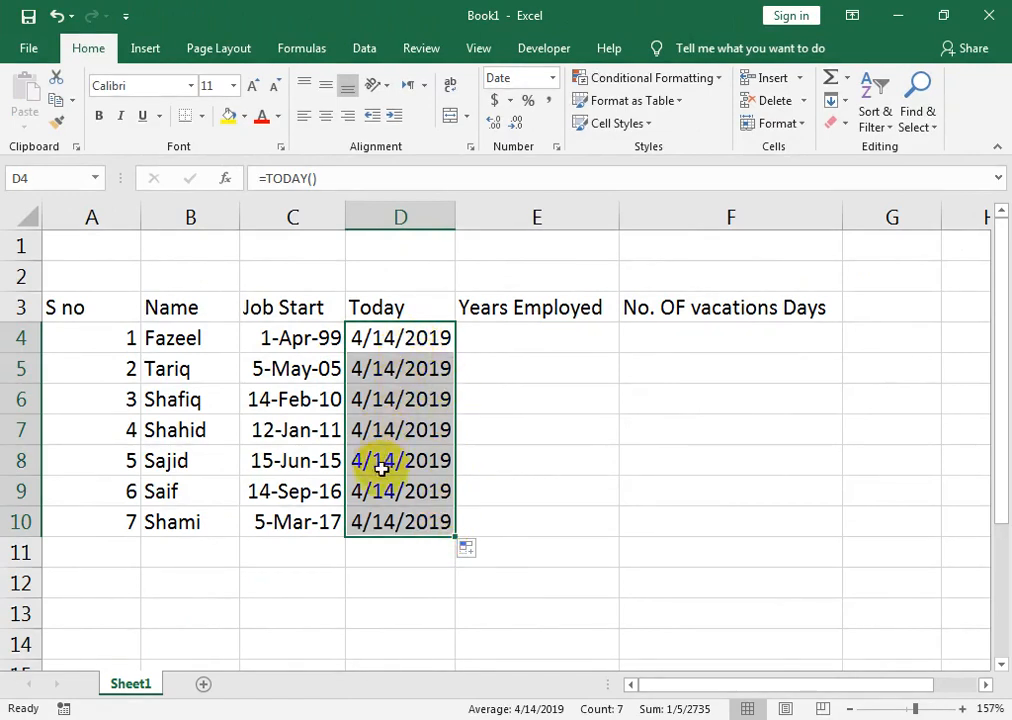
{"action": "left_click", "coordinate": [323, 340]}
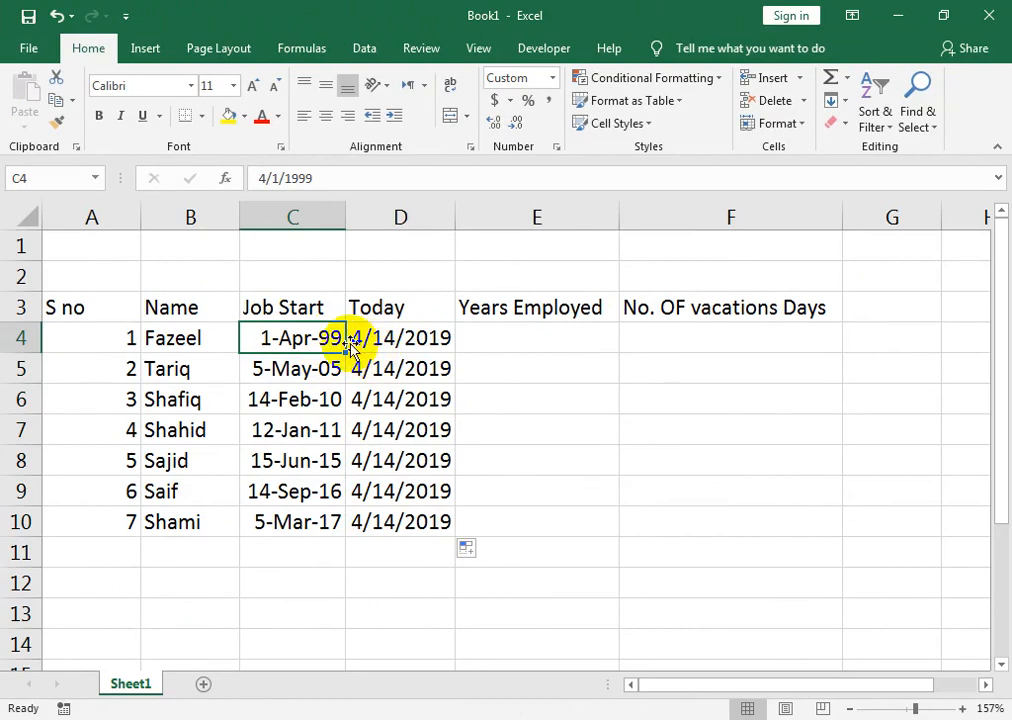
{"action": "left_click_drag", "start_coordinate": [385, 338], "coordinate": [382, 515]}
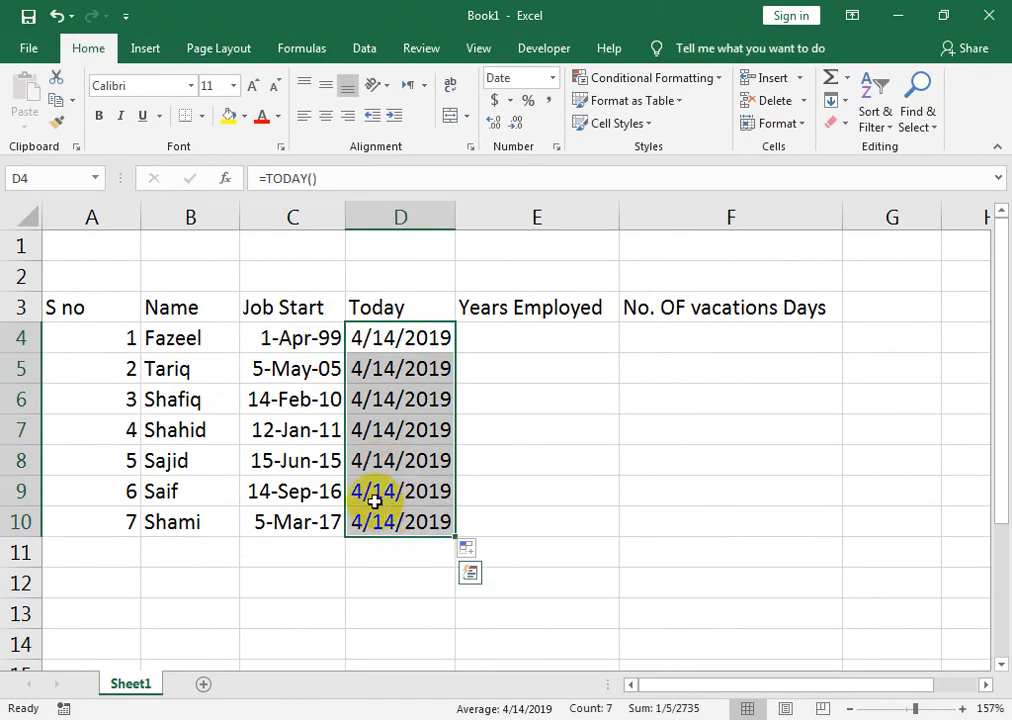
{"action": "key", "text": "ctrl+shift+3"}
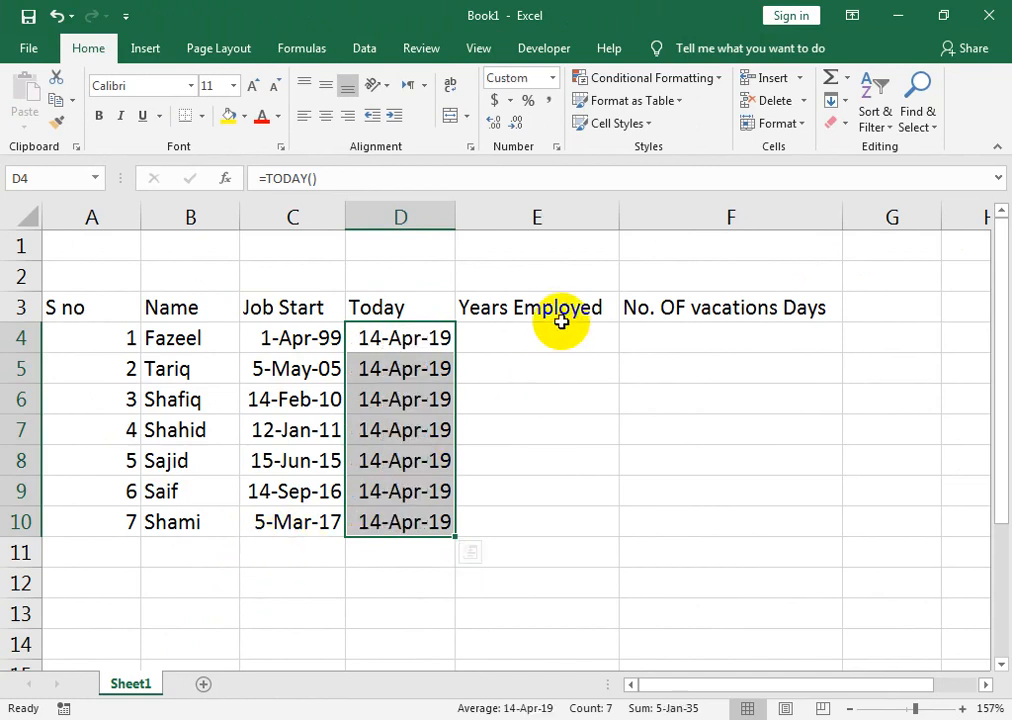
- Enter =Datedif(C4,D4,"y") in E4 to calculate the years employed, and fill it down to E10
{"action": "left_click", "coordinate": [555, 345]}
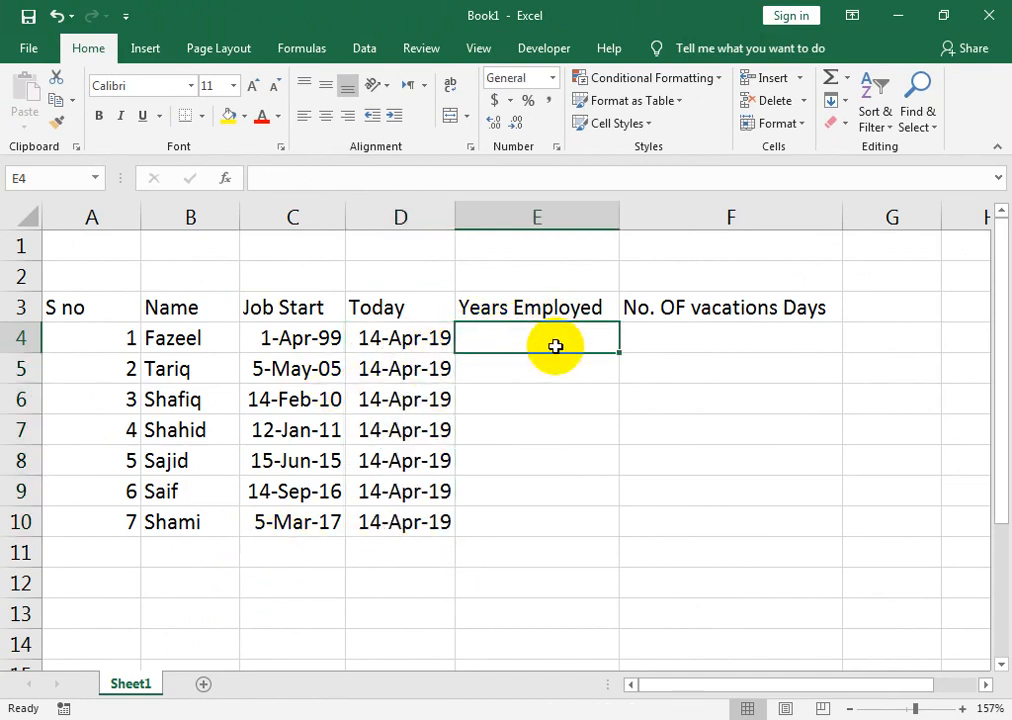
{"action": "type", "text": "="}
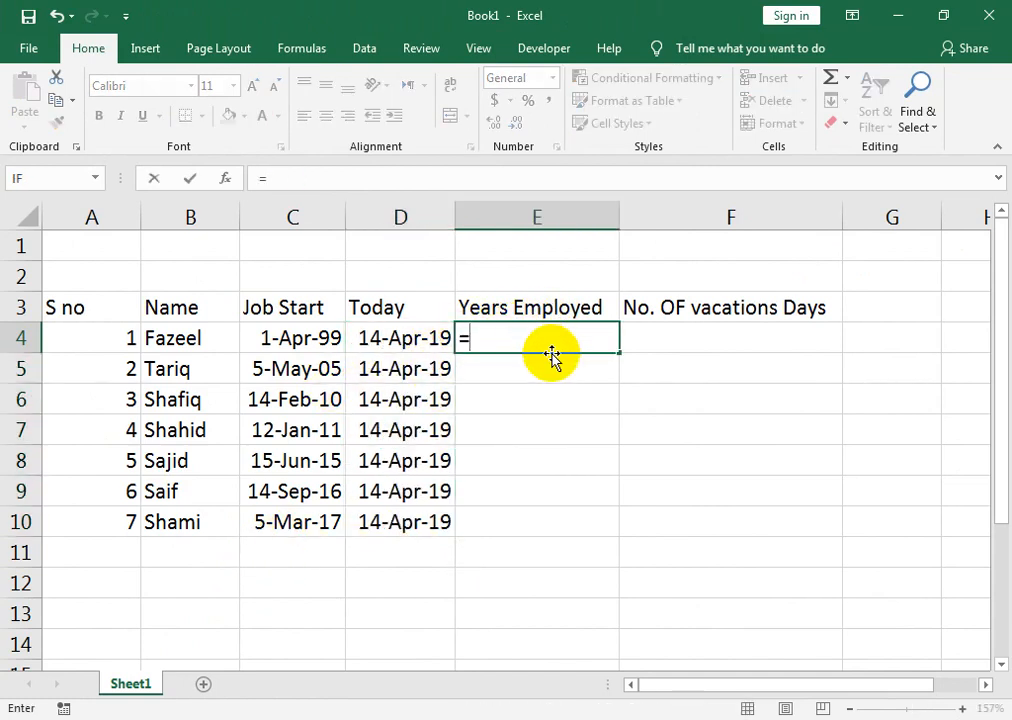
{"action": "type", "text": "Datedif("}
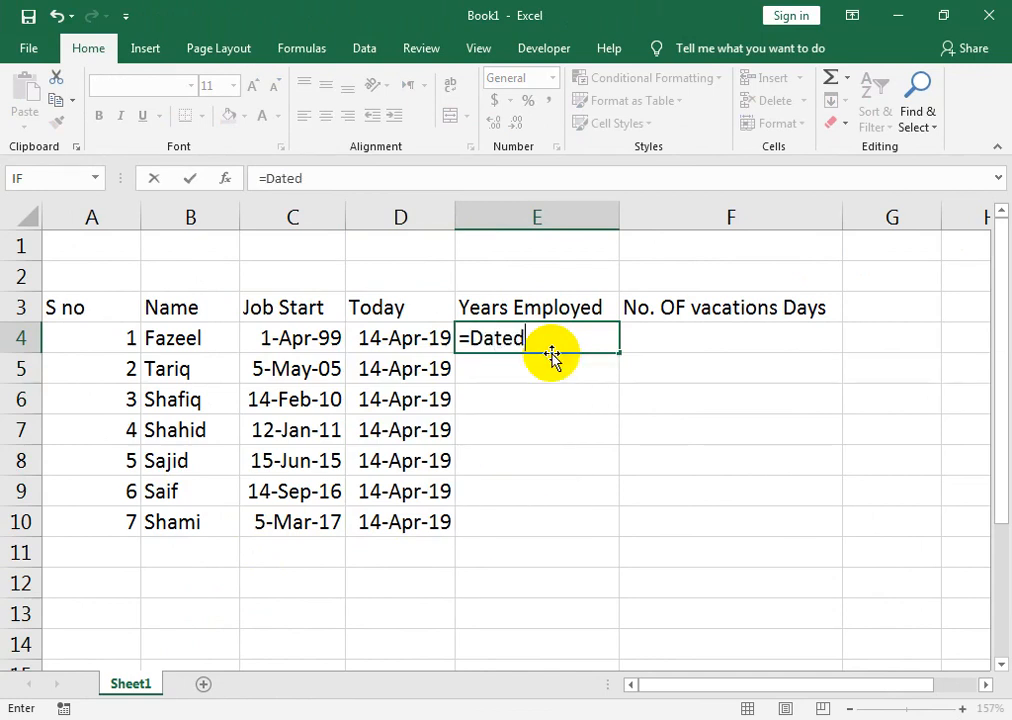
{"action": "key", "text": "Left"}
{"action": "key", "text": "Left"}
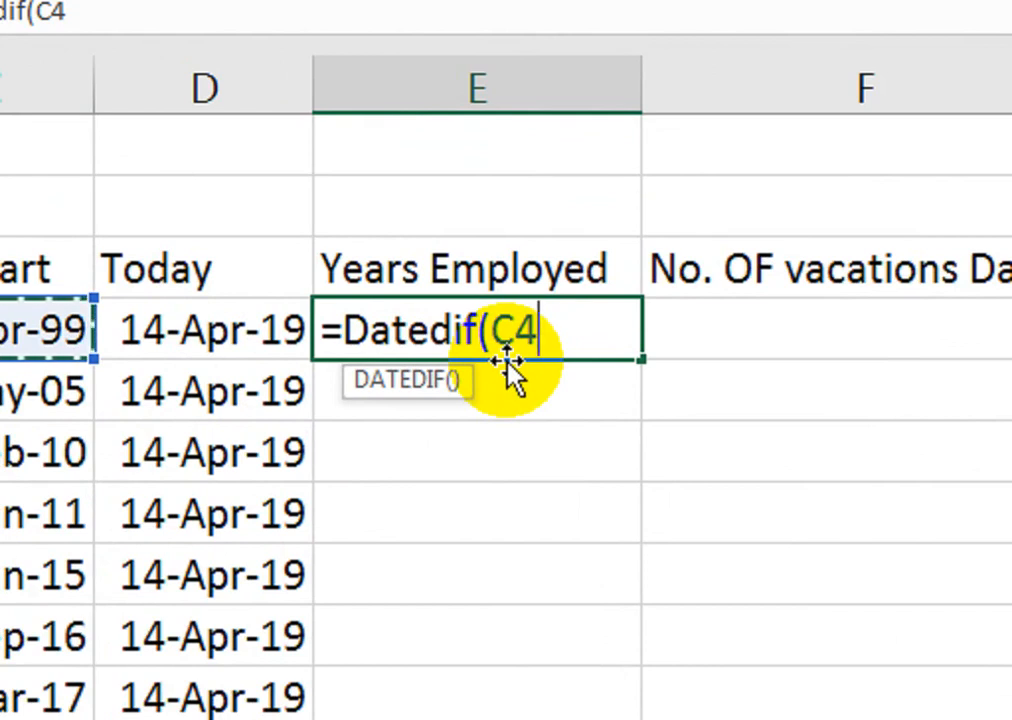
{"action": "type", "text": ","}
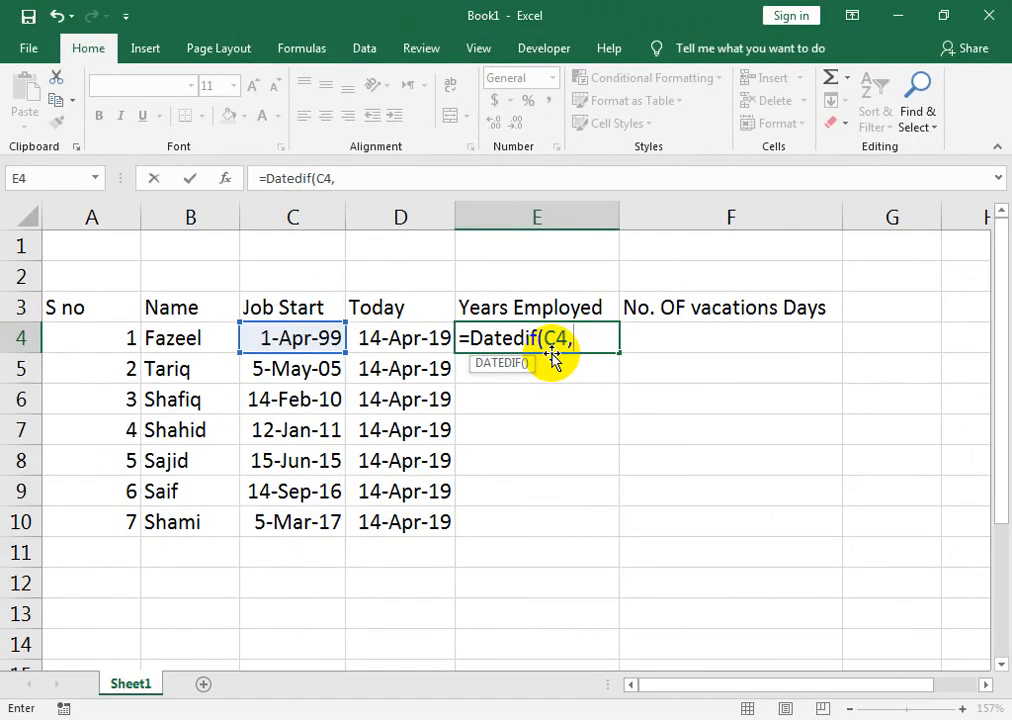
{"action": "key", "text": "Left"}
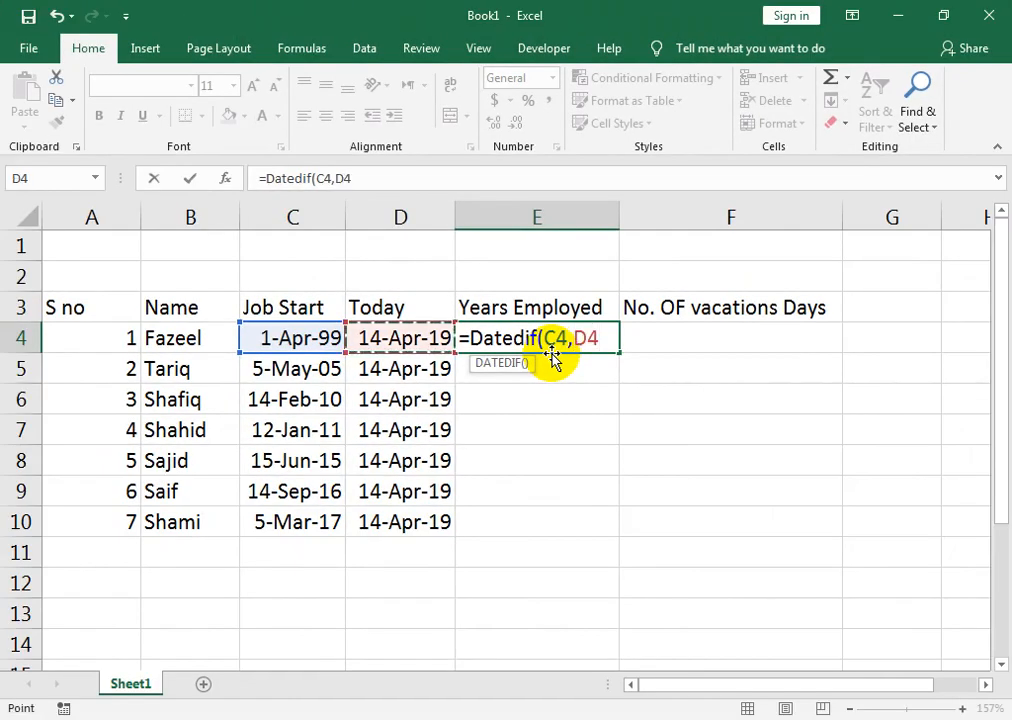
{"action": "type", "text": ","}
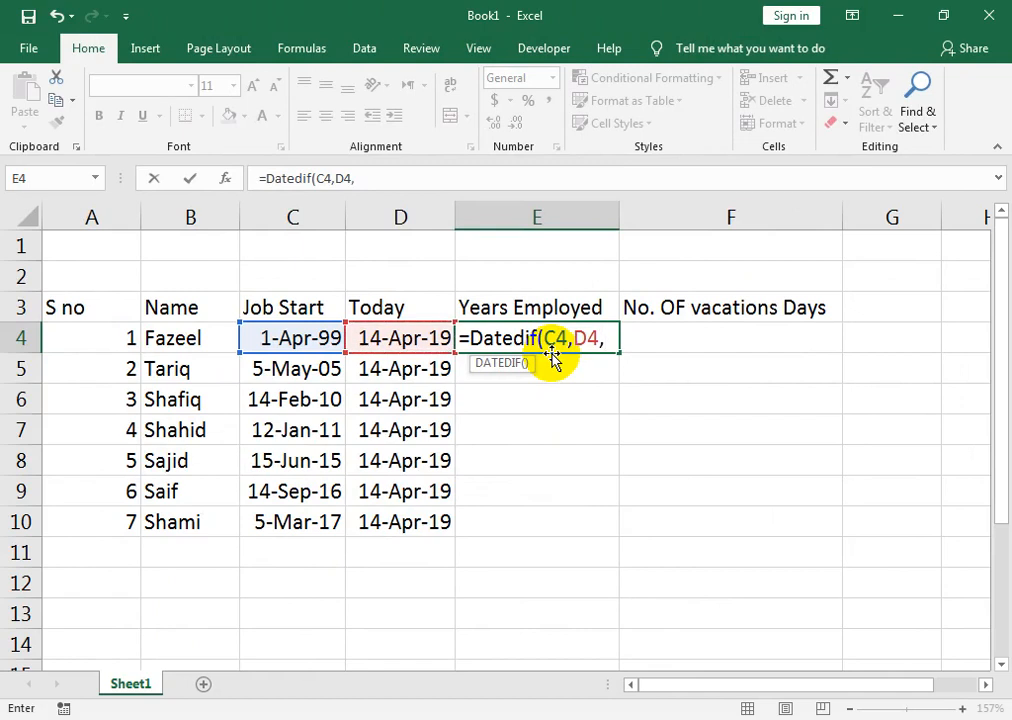
{"action": "type", "text": "\"y\""}
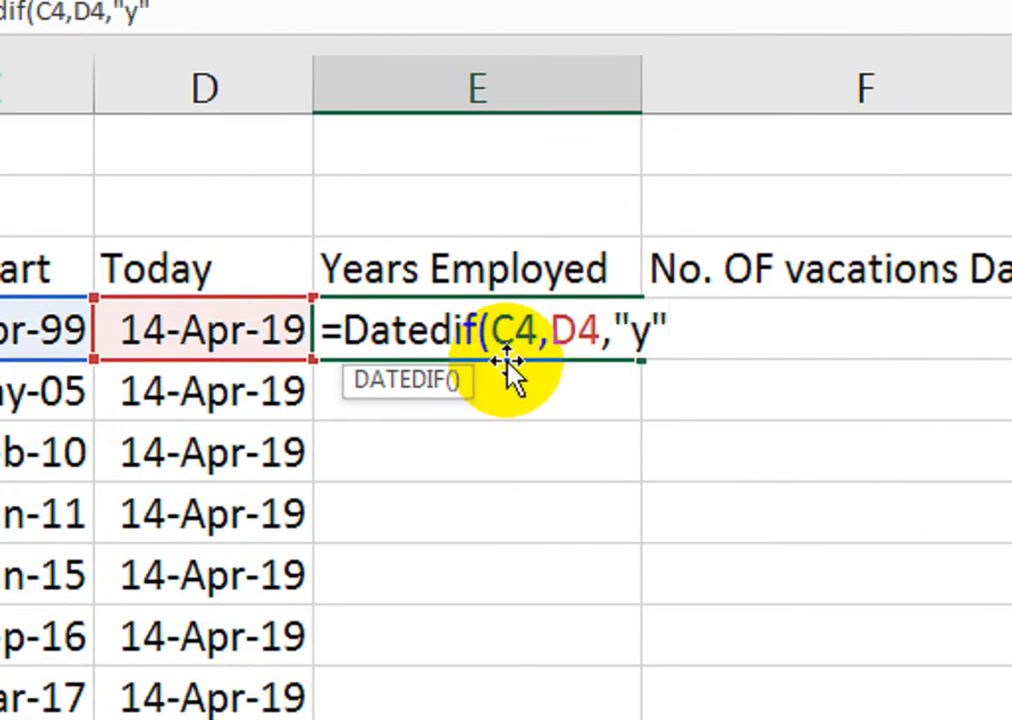
{"action": "type", "text": ")"}
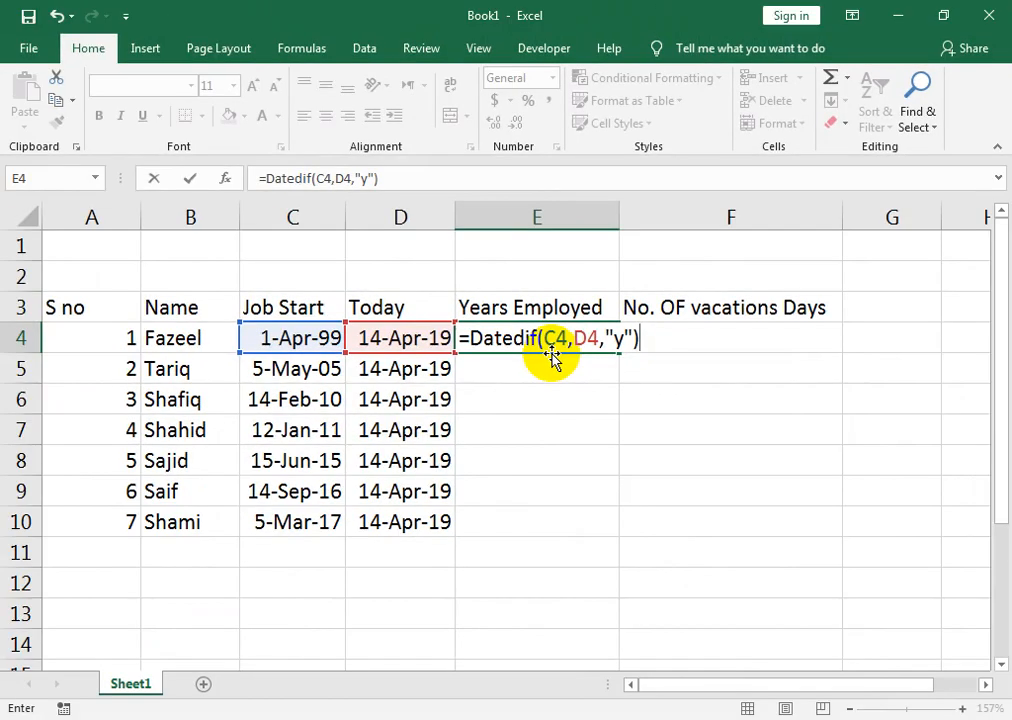
{"action": "key", "text": "Return"}
{"action": "left_click", "coordinate": [552, 350]}
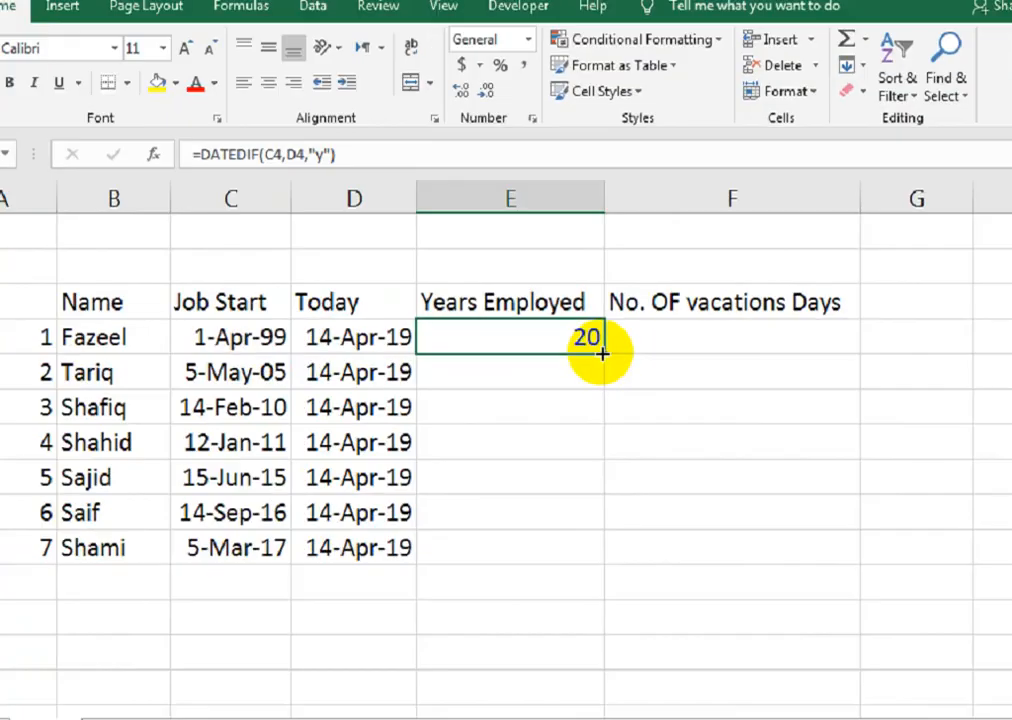
{"action": "left_click_drag", "start_coordinate": [510, 364], "coordinate": [471, 658]}
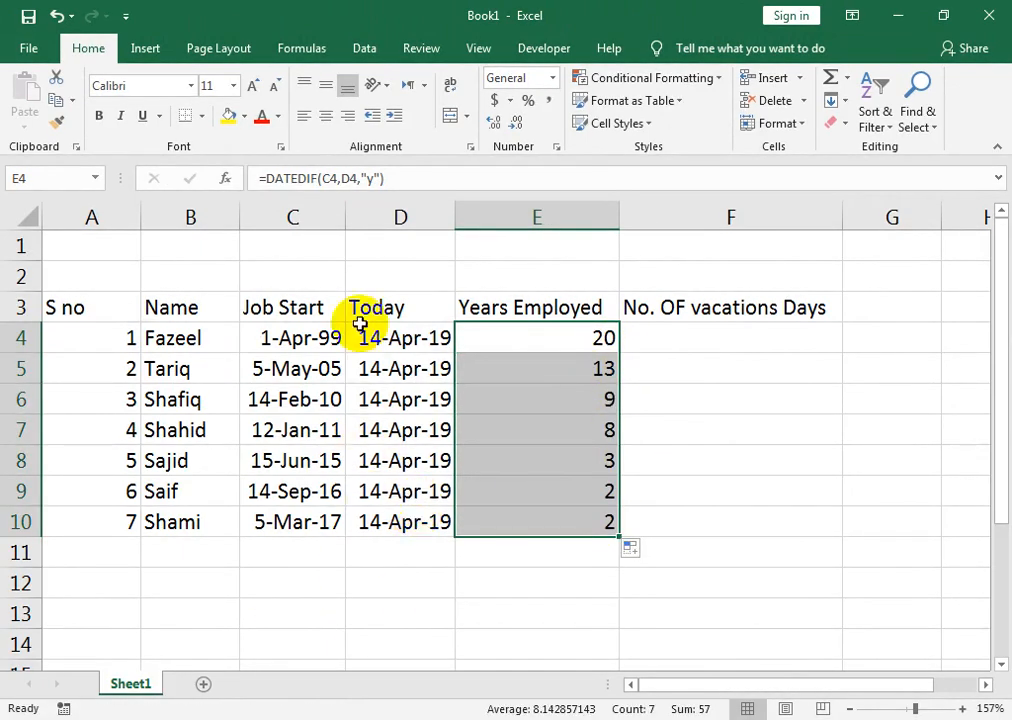
- Change the year of the job start date in C9 to 1995
{"action": "left_click", "coordinate": [294, 492]}
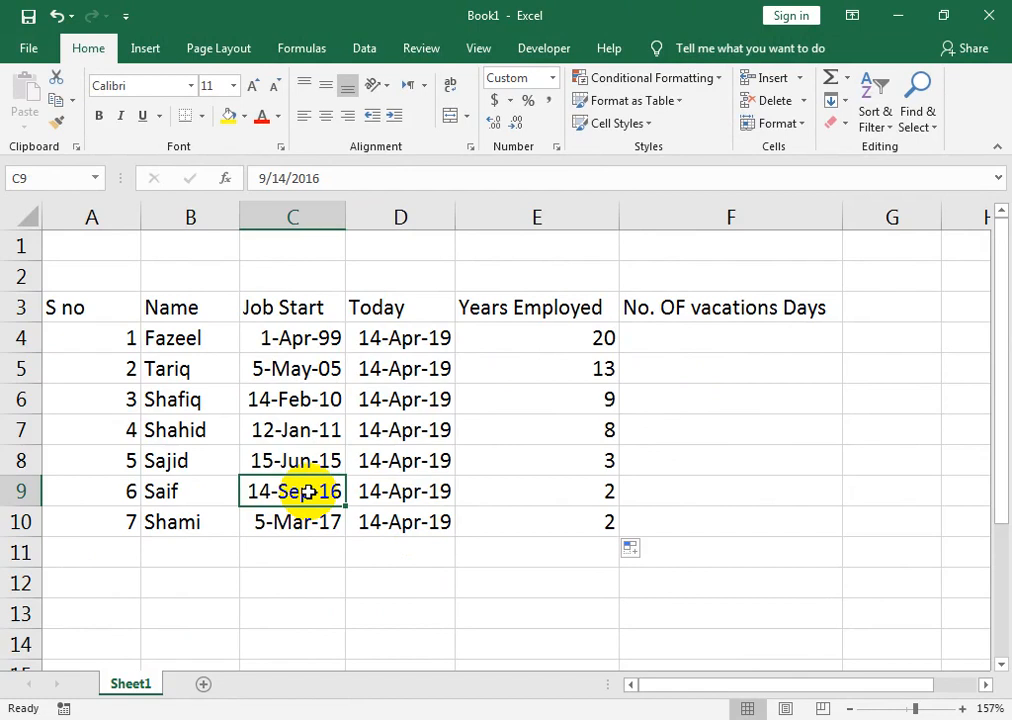
{"action": "double_click", "coordinate": [307, 492]}
{"action": "left_click_drag", "start_coordinate": [339, 492], "coordinate": [310, 491]}
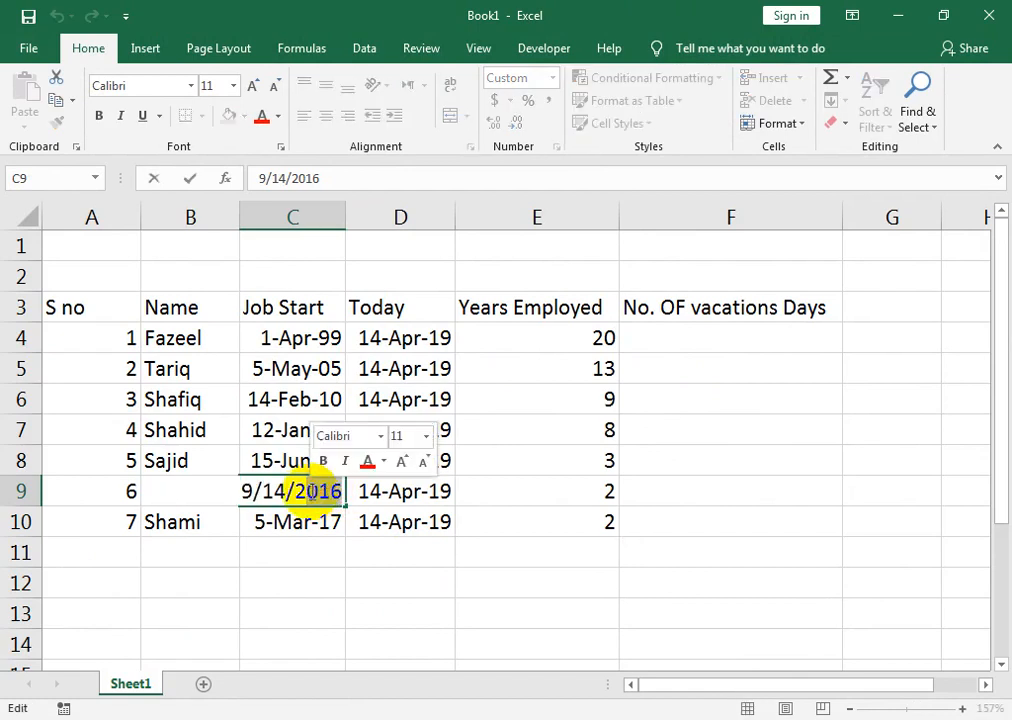
{"action": "key", "text": "BackSpace"}
{"action": "key", "text": "BackSpace"}
{"action": "type", "text": "19"}
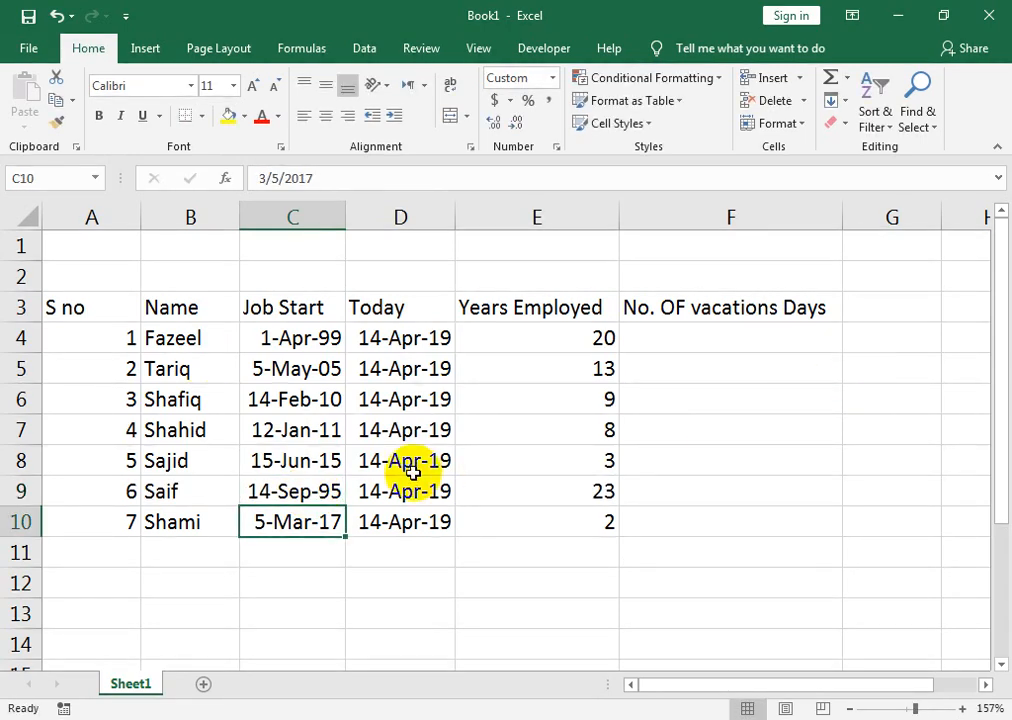
- Change the year of the job start date in C10 to 2001
{"action": "double_click", "coordinate": [324, 525]}
{"action": "key", "text": "BackSpace"}
{"action": "key", "text": "BackSpace"}
{"action": "key", "text": "BackSpace"}
{"action": "key", "text": "BackSpace"}
{"action": "type", "text": "201"}
{"action": "key", "text": "BackSpace"}
{"action": "type", "text": "01"}
{"action": "key", "text": "Return"}
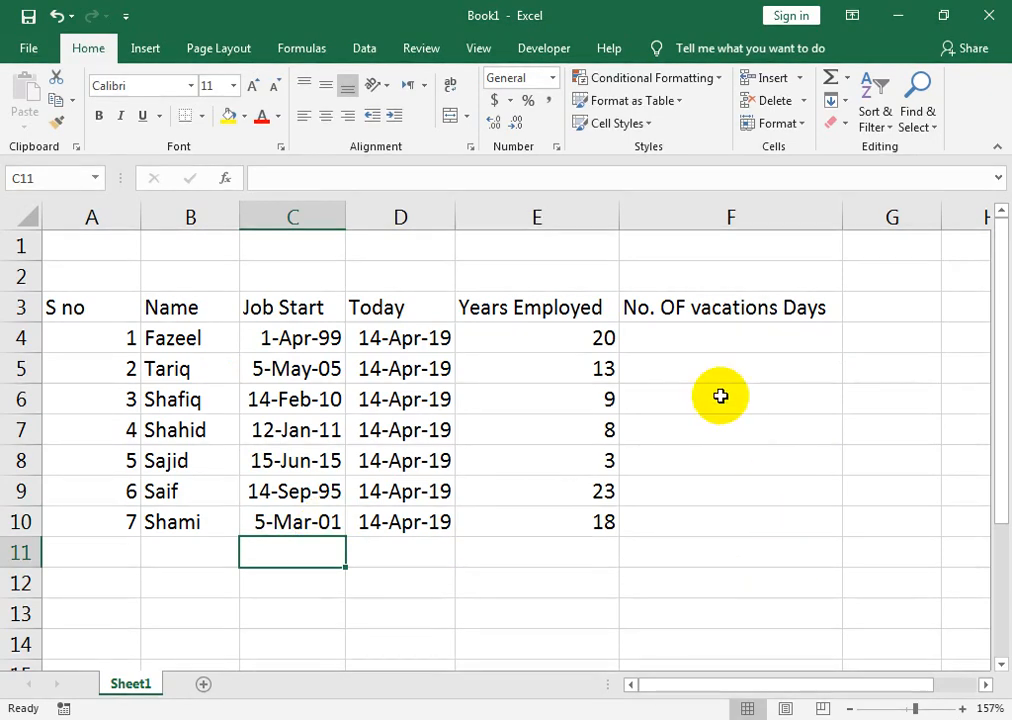
- Center the Years Employed values in E4:E10 horizontally
{"action": "left_click_drag", "start_coordinate": [535, 338], "coordinate": [520, 521]}
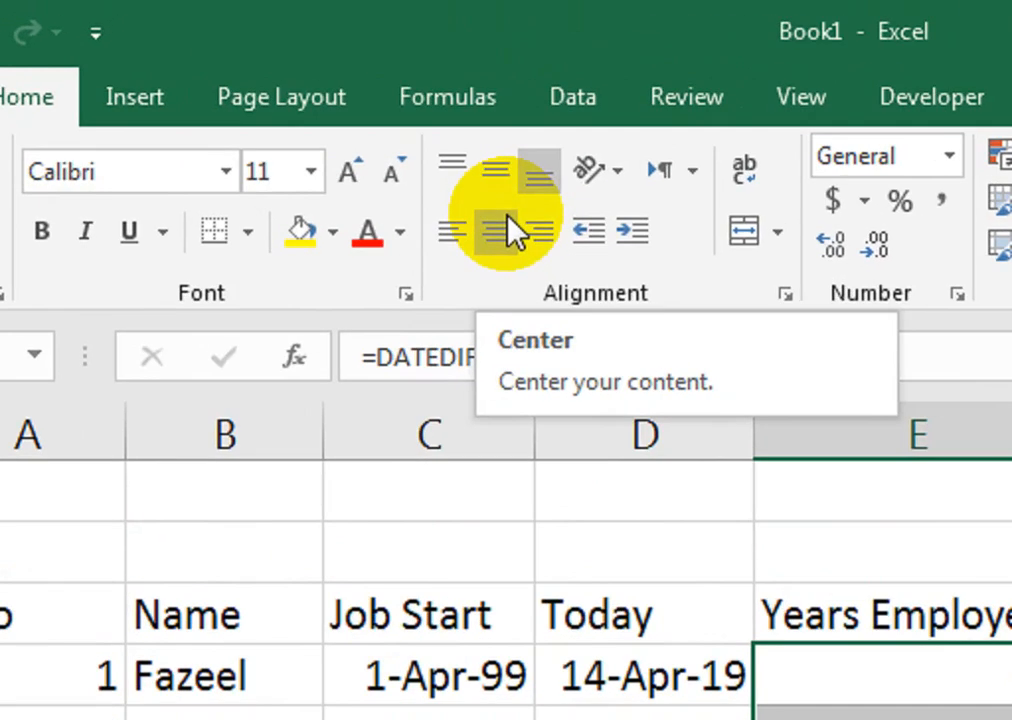
{"action": "left_click", "coordinate": [330, 115]}
{"action": "left_click_drag", "start_coordinate": [647, 338], "coordinate": [647, 345]}
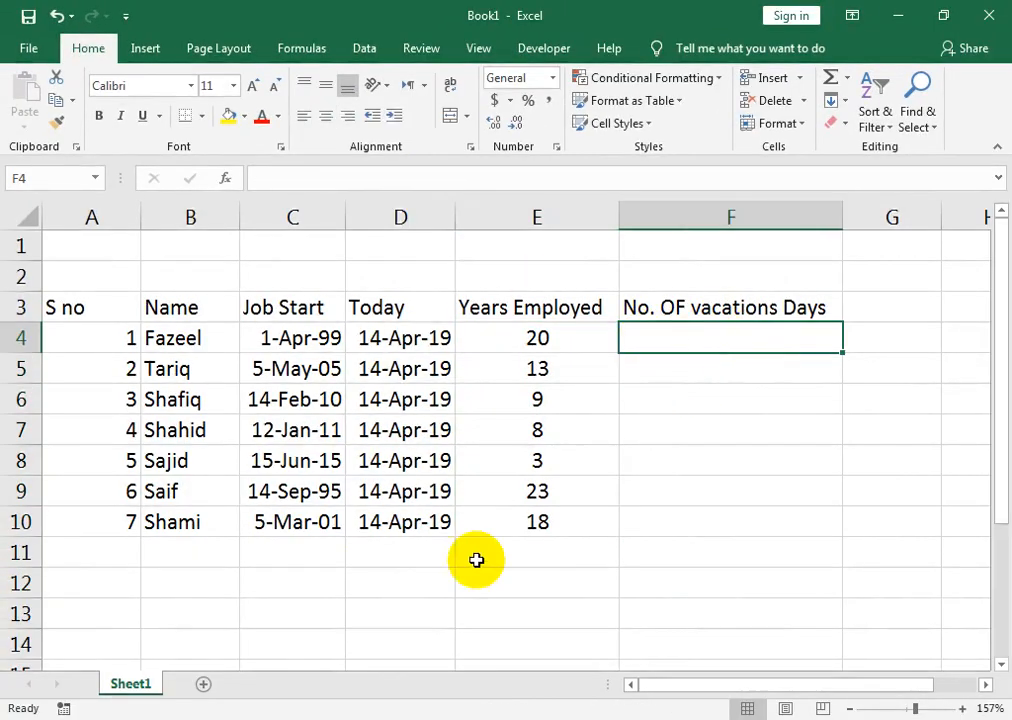
- Enter the condition >=100 in B12 and the vacation days 40 in C12, applying the General number format to C12
{"action": "left_click", "coordinate": [178, 594]}
{"action": "type", "text": "?"}
{"action": "type", "text": ">=100"}
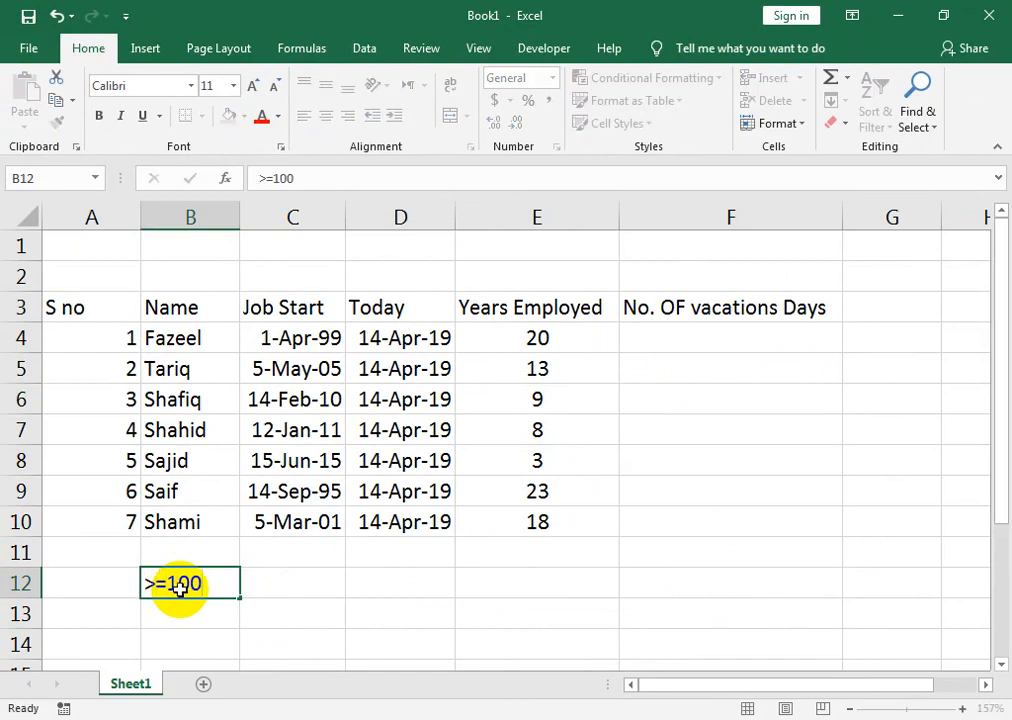
{"action": "key", "text": "Tab"}
{"action": "type", "text": "4"}
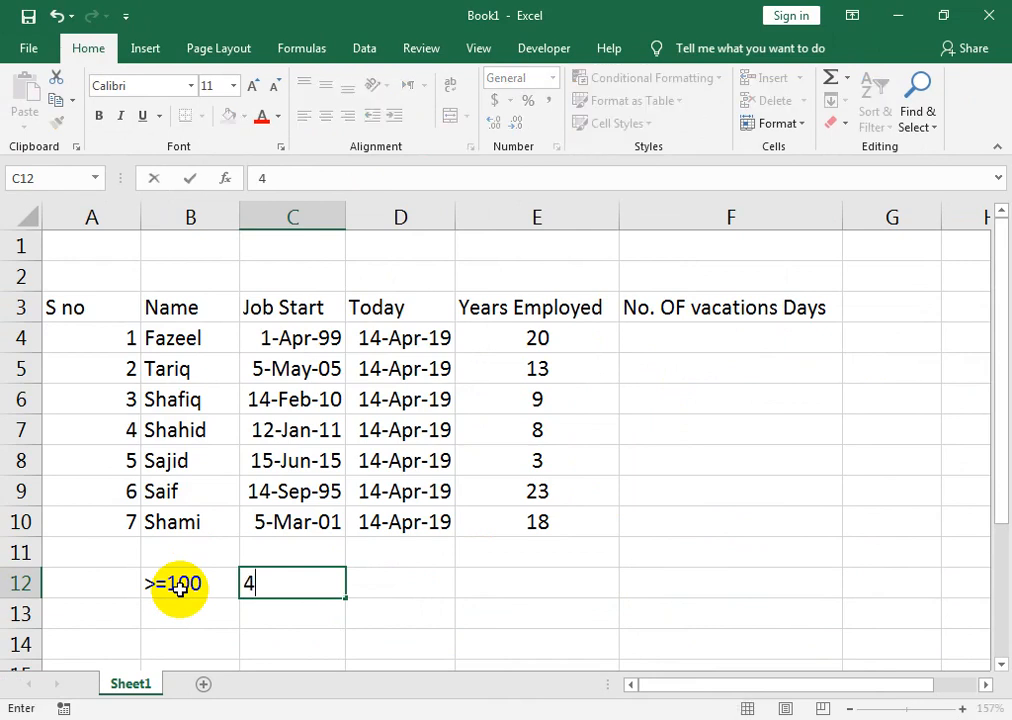
{"action": "key", "text": "Return"}
{"action": "key", "text": "Up"}
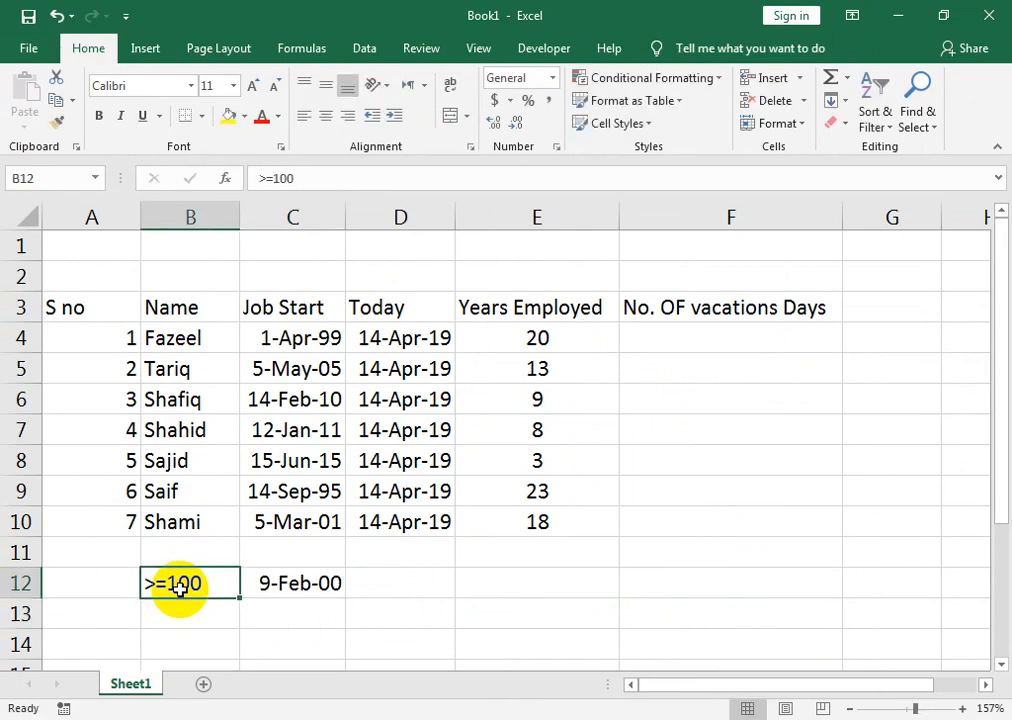
{"action": "key", "text": "Right"}
{"action": "key", "text": "ctrl+shift+asciitilde"}
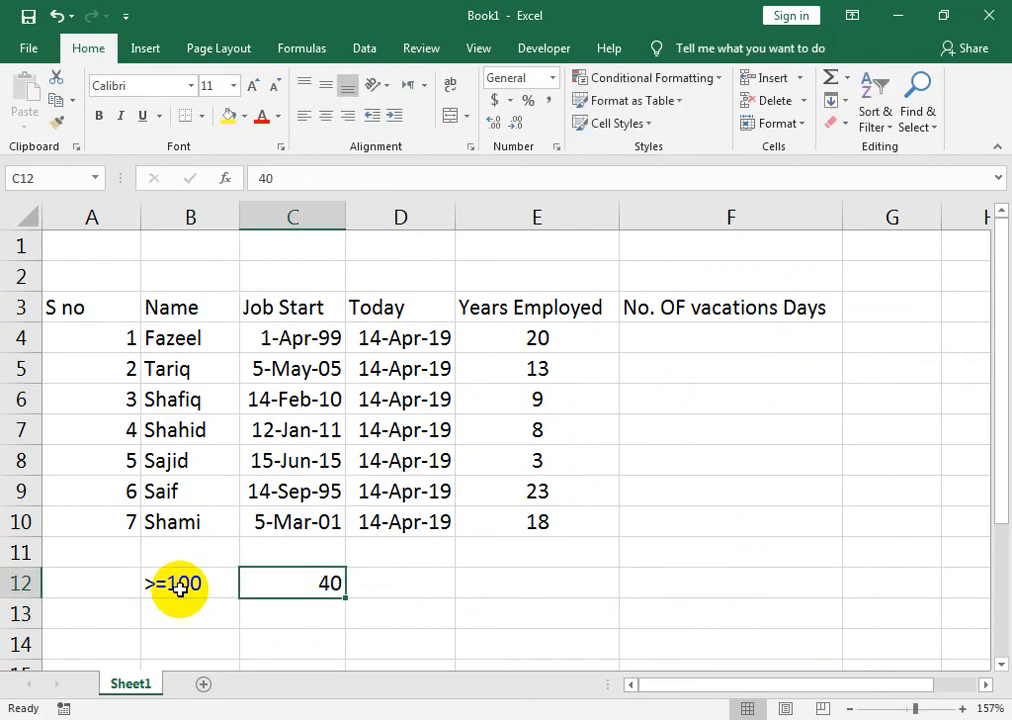
- Correct the condition in B12 to >=10
{"action": "left_click", "coordinate": [178, 588]}
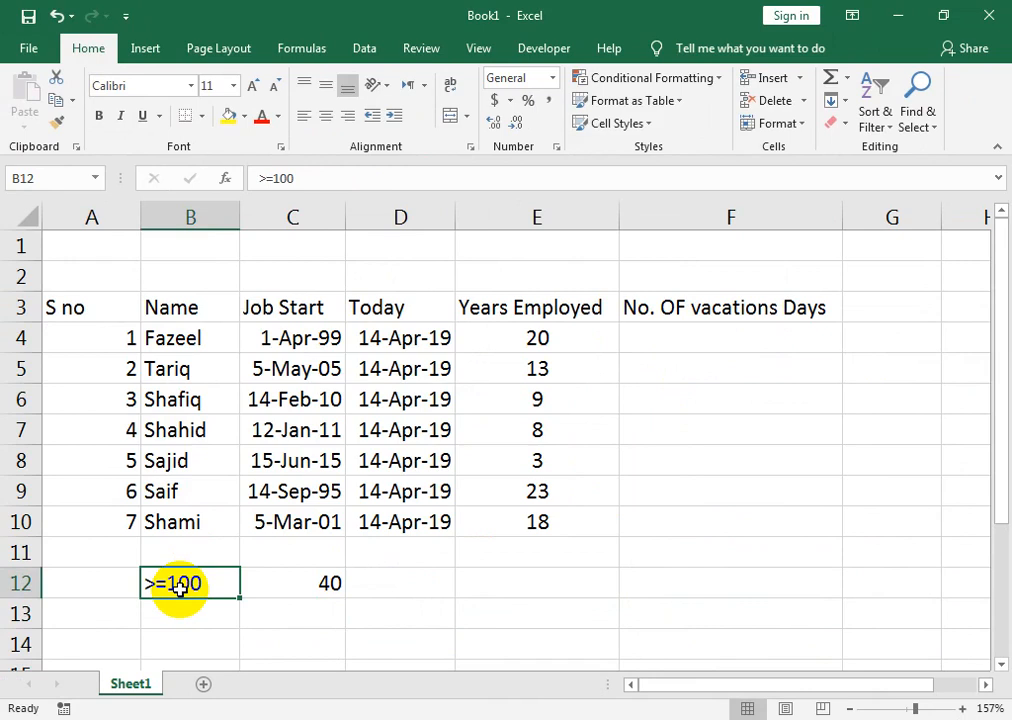
{"action": "key", "text": "F2"}
{"action": "key", "text": "BackSpace"}
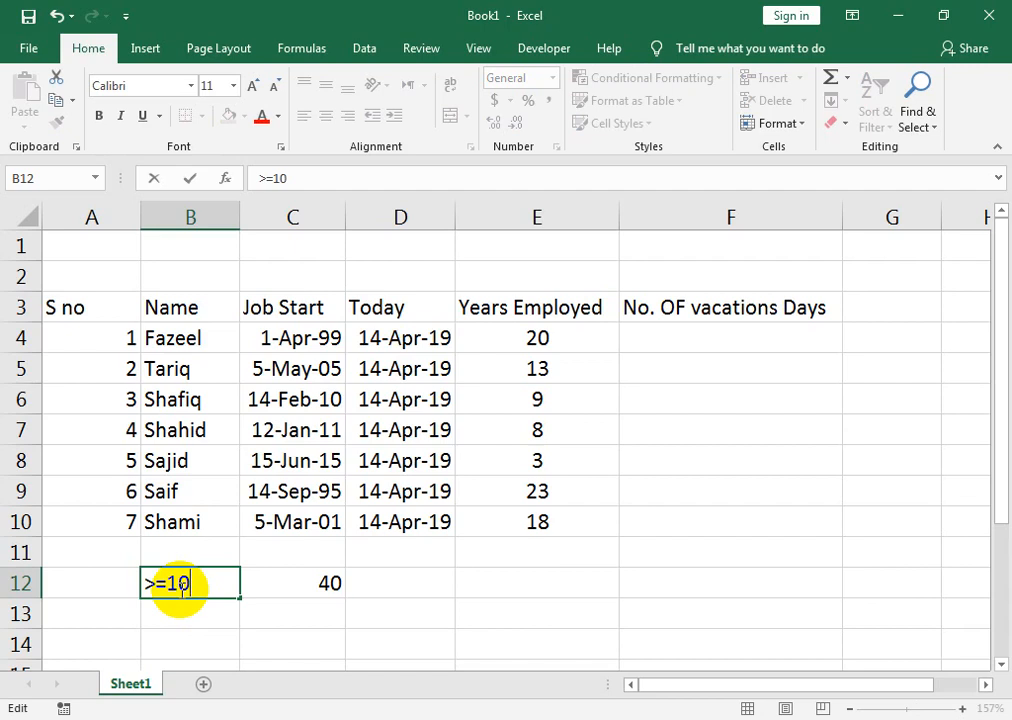
{"action": "key", "text": "Return"}
- Enter the condition >=5 in B13 and the vacation days 20 in C13, applying the General number format to C13
{"action": "type", "text": "?"}
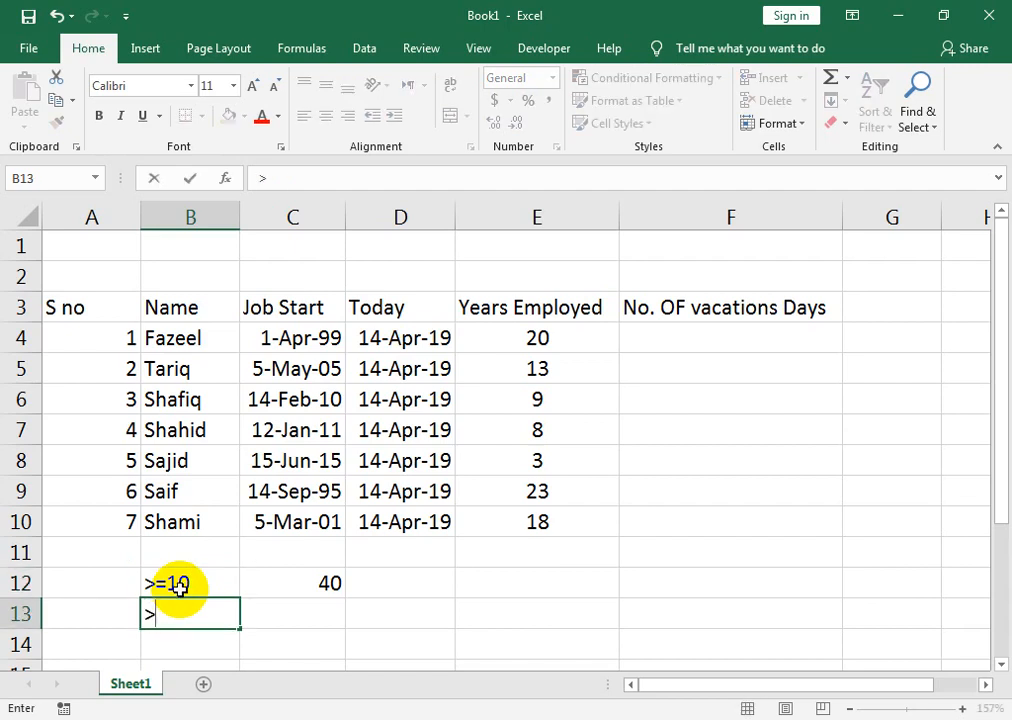
{"action": "type", "text": "=5"}
{"action": "key", "text": "Tab"}
{"action": "type", "text": "20"}
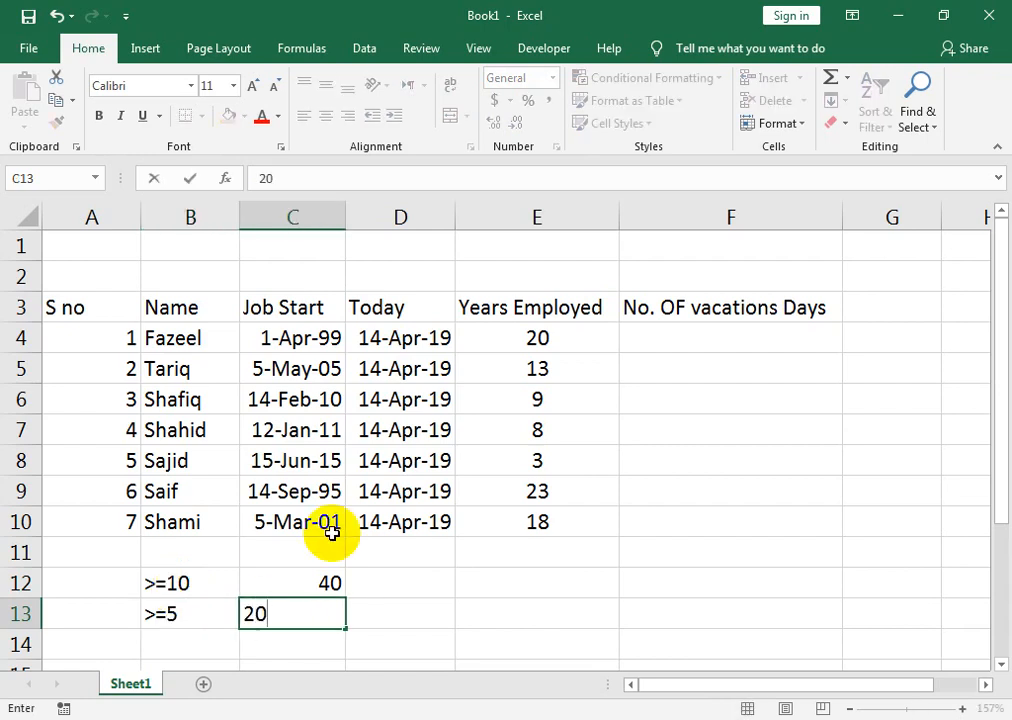
{"action": "key", "text": "Return"}
{"action": "key", "text": "Up"}
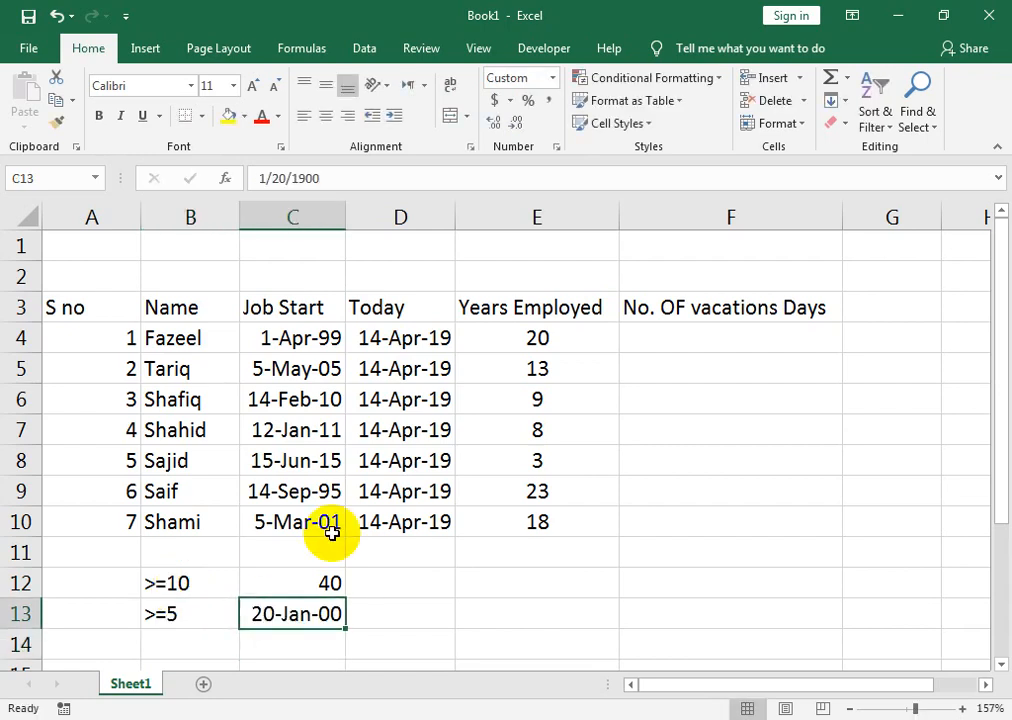
{"action": "key", "text": "ctrl+shift+asciitilde"}
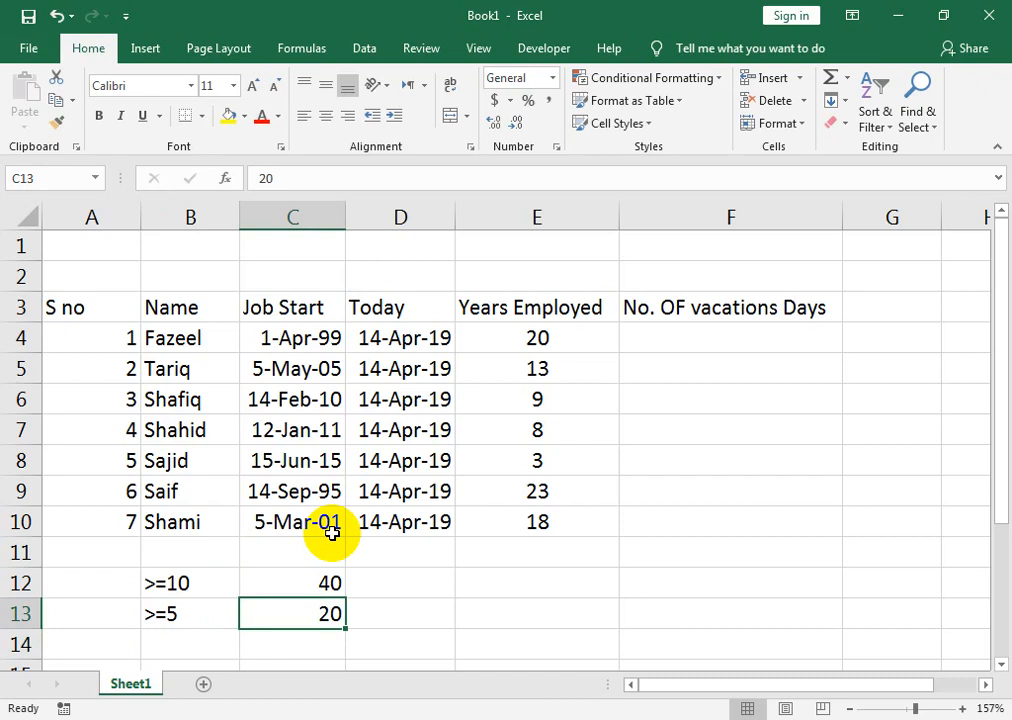
- Enter the condition >=1 in B14 and the vacation days 10 in C14
{"action": "key", "text": "Down"}
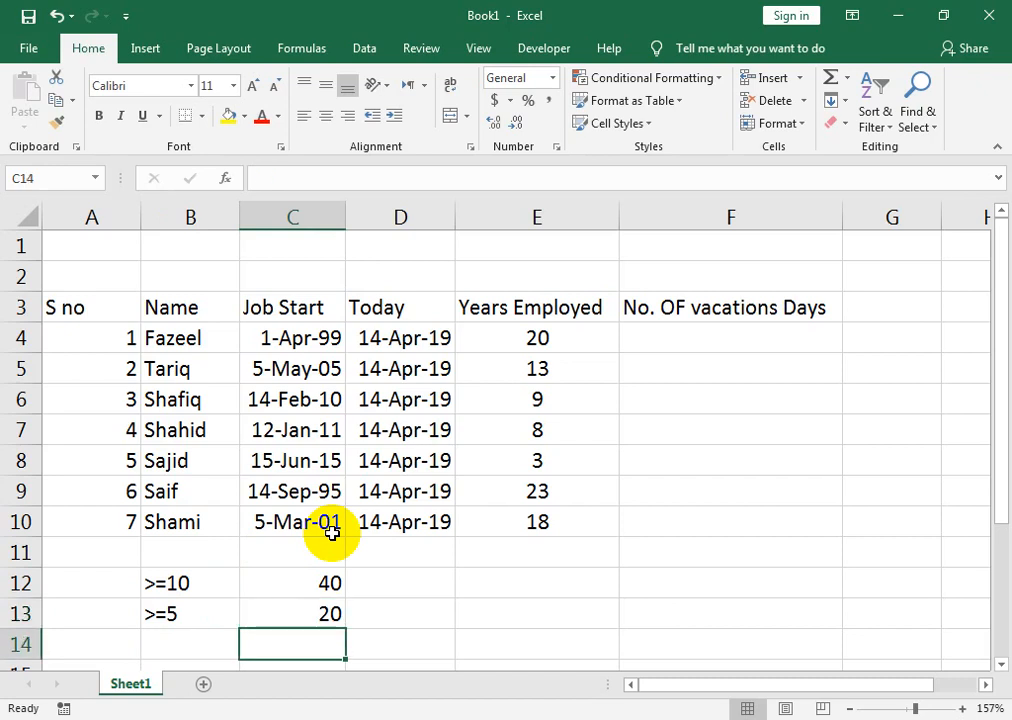
{"action": "key", "text": "Left"}
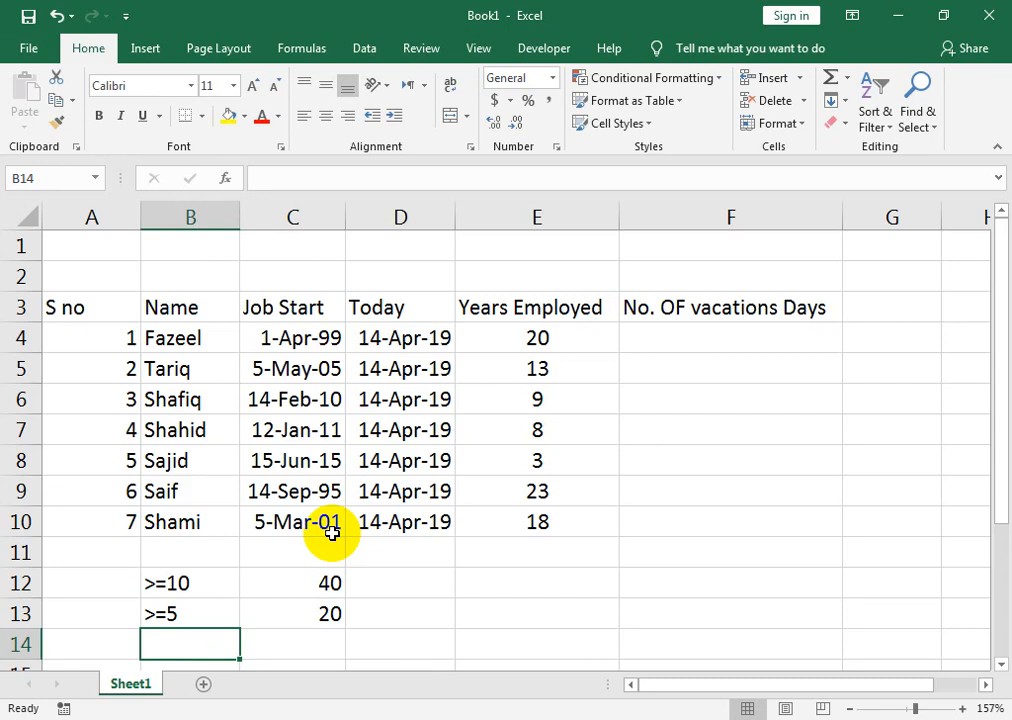
{"action": "type", "text": ">=1"}
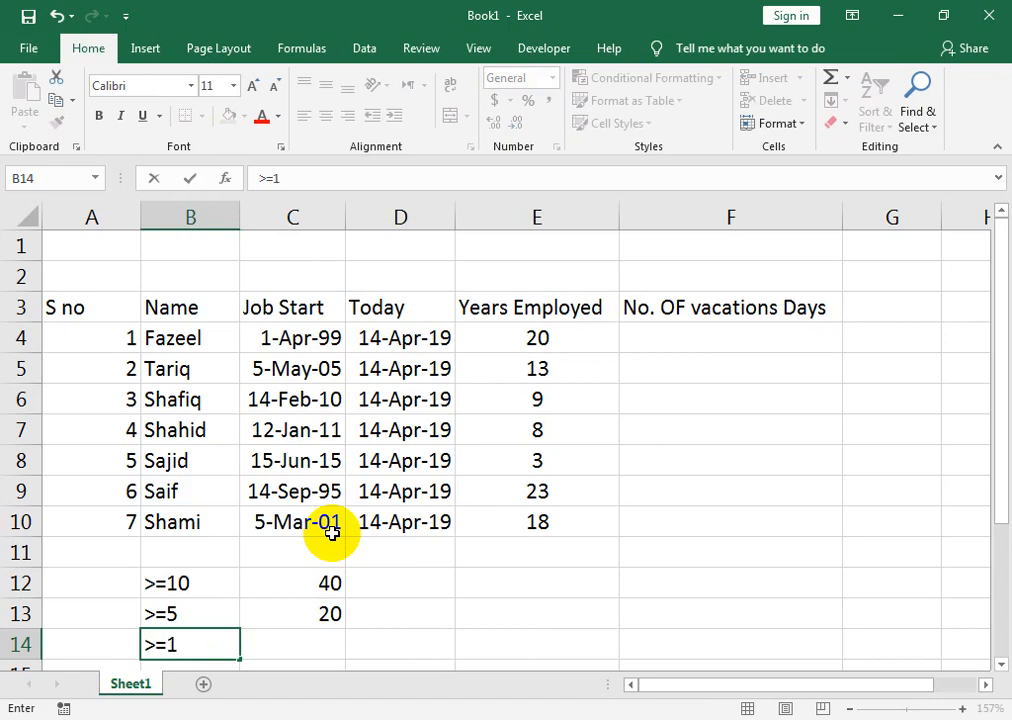
{"action": "key", "text": "Tab"}
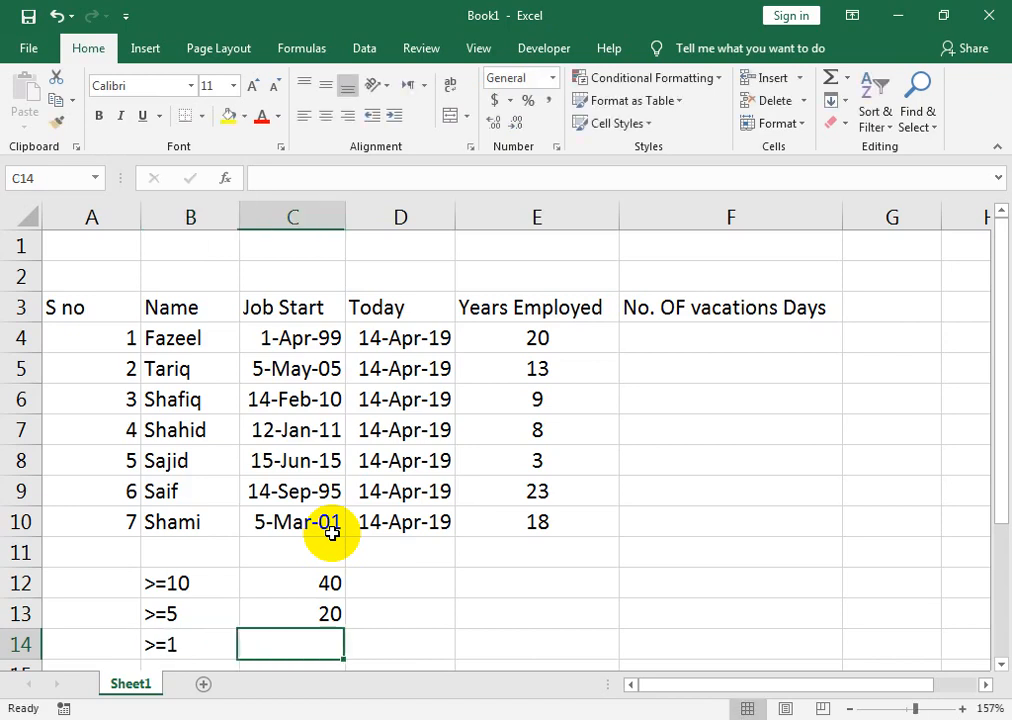
{"action": "type", "text": "10"}
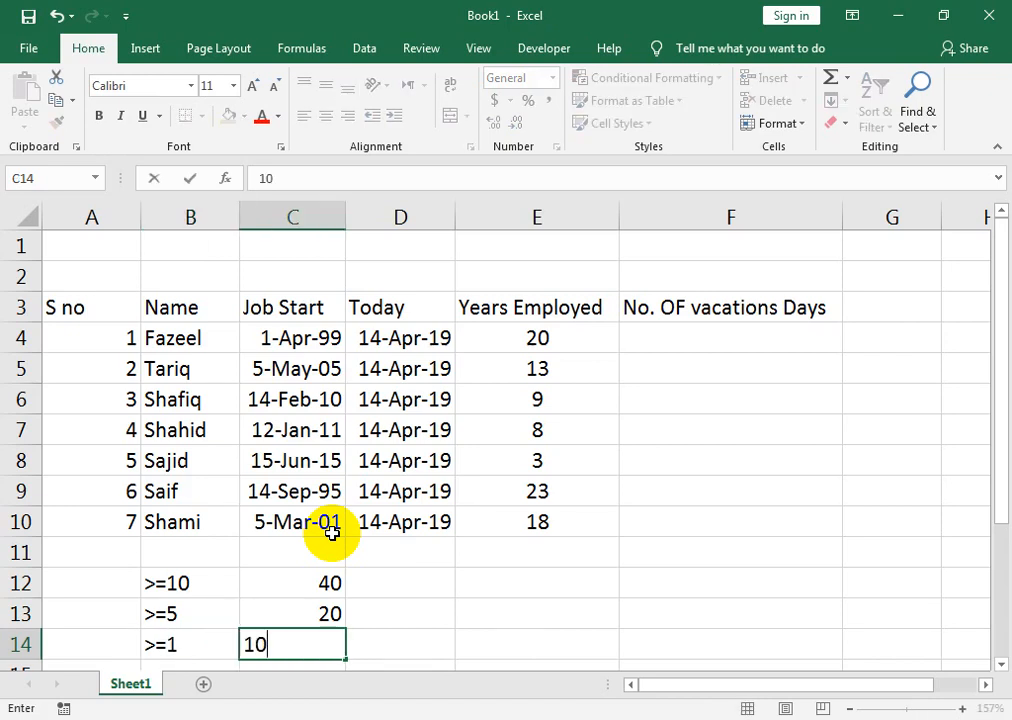
{"action": "key", "text": "Return"}
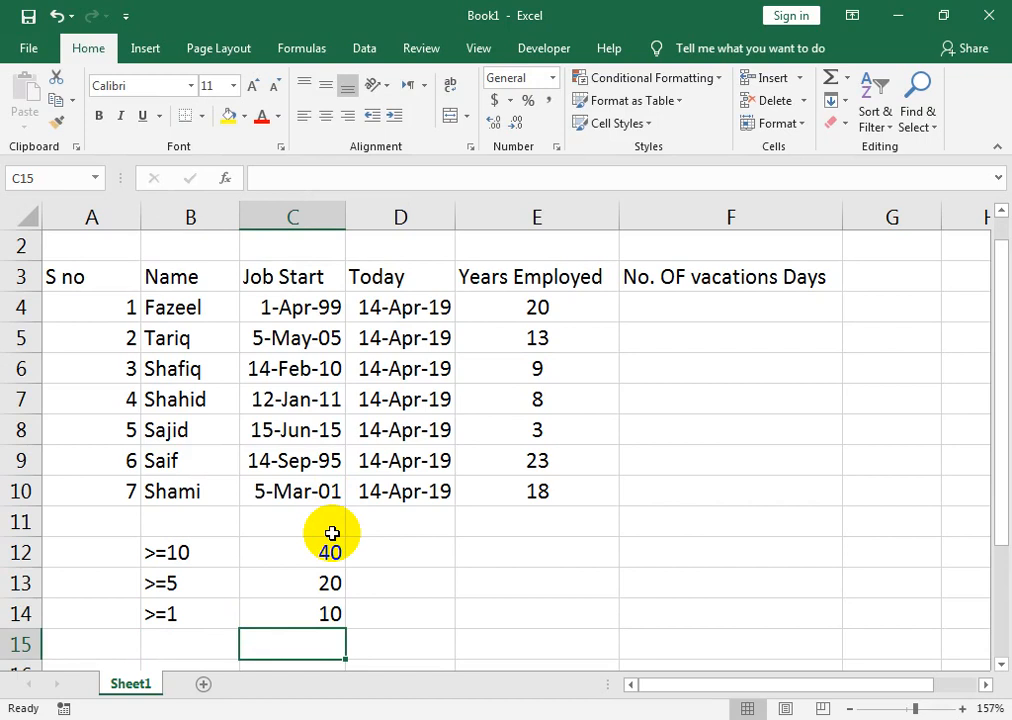
- Enter 0 vacation days in C15, leaving B15 without a condition
{"action": "key", "text": "Left"}
{"action": "key", "text": "Right"}
{"action": "type", "text": "0"}
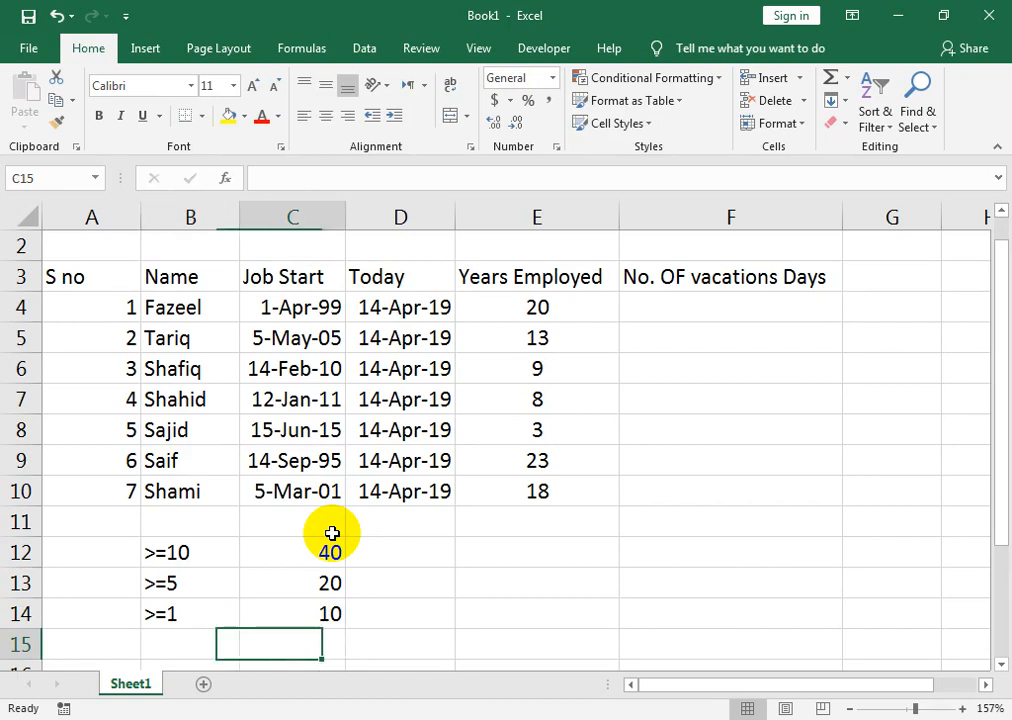
{"action": "key", "text": "Right"}
{"action": "key", "text": "Right"}
{"action": "key", "text": "Right"}
{"action": "key", "text": "Right"}
{"action": "key", "text": "Right"}
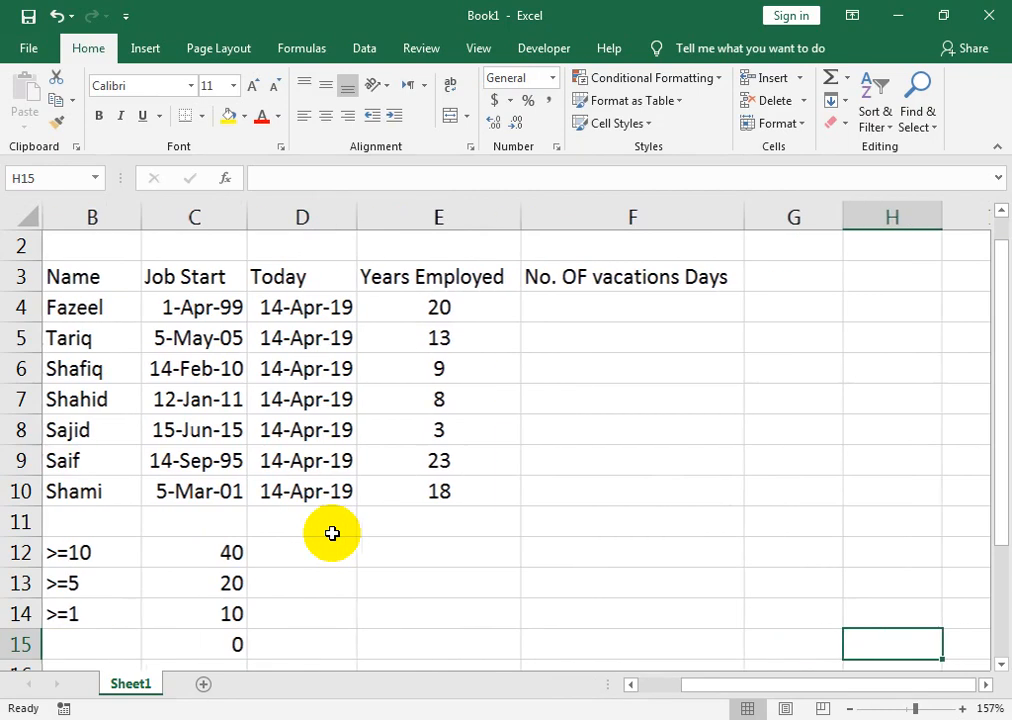
{"action": "key", "text": "Up"}
{"action": "key", "text": "Up"}
{"action": "key", "text": "Up"}
{"action": "key", "text": "Up"}
{"action": "key", "text": "Up"}
{"action": "key", "text": "Up"}
{"action": "key", "text": "Up"}
{"action": "key", "text": "Up"}
{"action": "key", "text": "Up"}
{"action": "key", "text": "Up"}
{"action": "key", "text": "Up"}
{"action": "key", "text": "Up"}
{"action": "key", "text": "Up"}
{"action": "key", "text": "Up"}
{"action": "key", "text": "Left"}
{"action": "key", "text": "Left"}
{"action": "key", "text": "Left"}
{"action": "key", "text": "Left"}
{"action": "key", "text": "Left"}
{"action": "key", "text": "Left"}
{"action": "key", "text": "Left"}
{"action": "key", "text": "Down"}
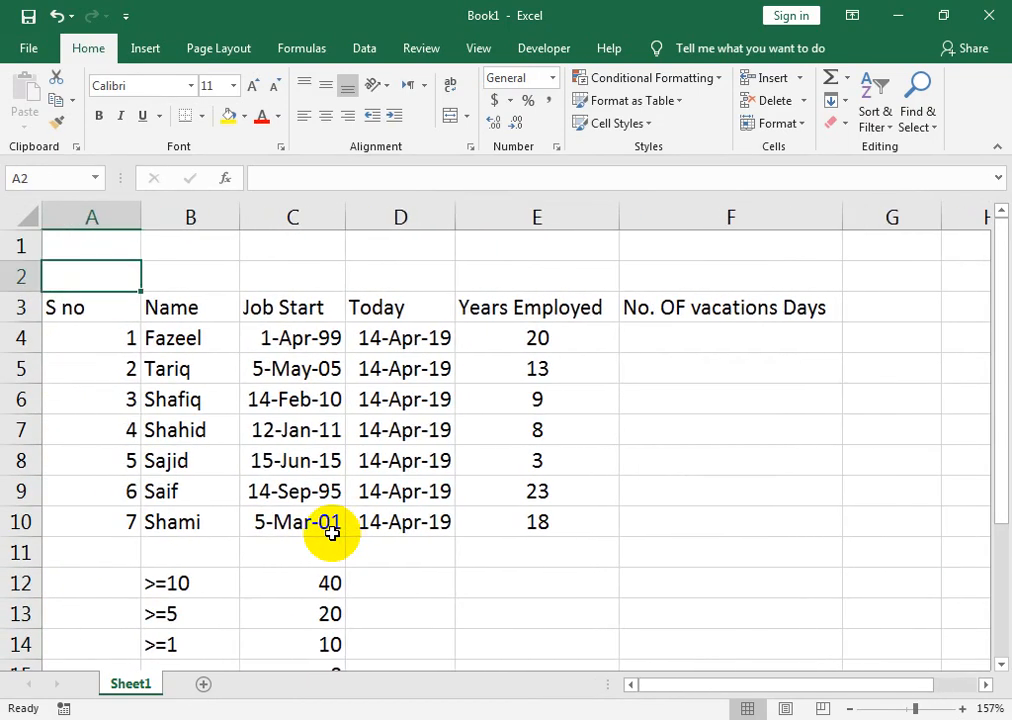
- Start an IF formula in F4 that returns 40 vacation days when E4>=10
{"action": "key", "text": "Down"}
{"action": "key", "text": "Down"}
{"action": "key", "text": "Right"}
{"action": "key", "text": "Right"}
{"action": "key", "text": "Right"}
{"action": "key", "text": "Right"}
{"action": "key", "text": "Right"}
{"action": "key", "text": "Right"}
{"action": "key", "text": "Left"}
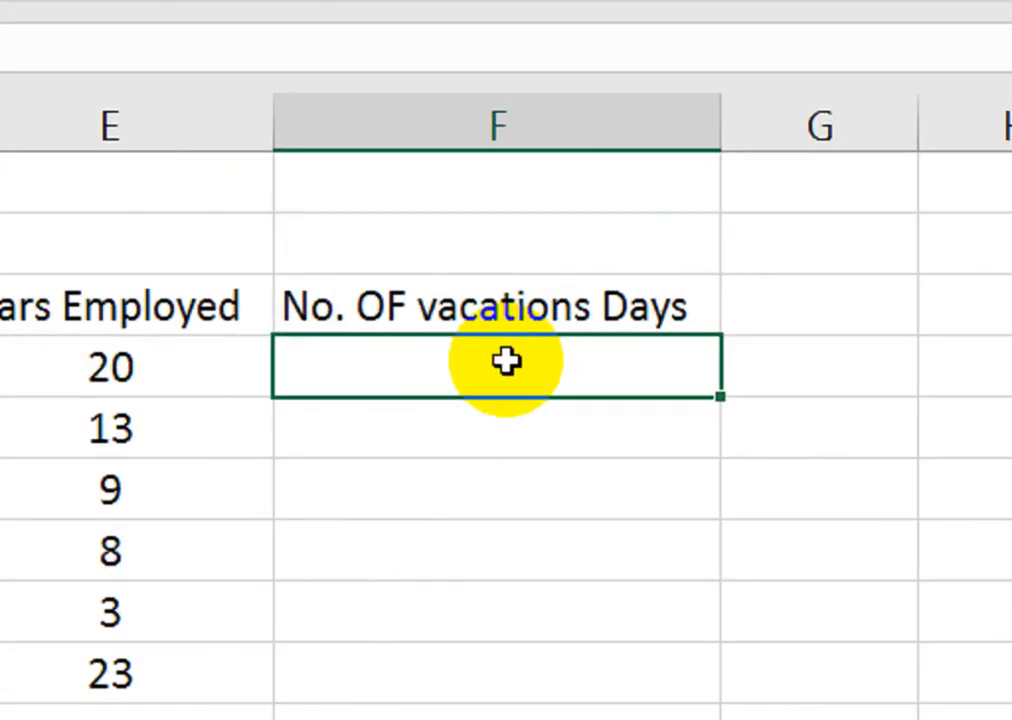
{"action": "type", "text": "=if("}
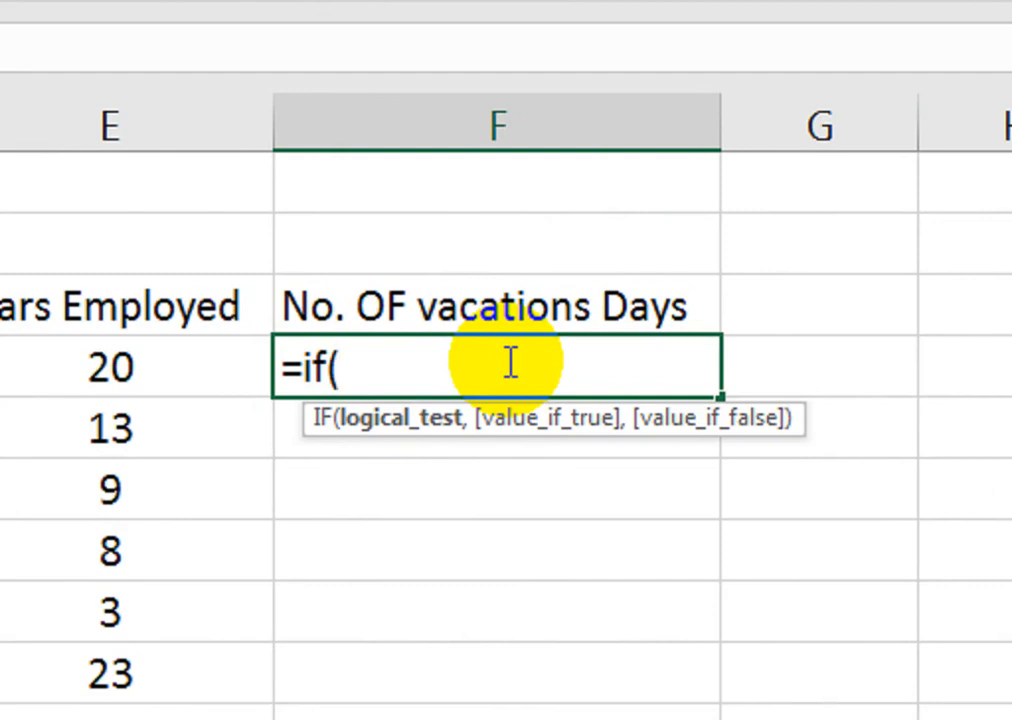
{"action": "key", "text": "Left"}
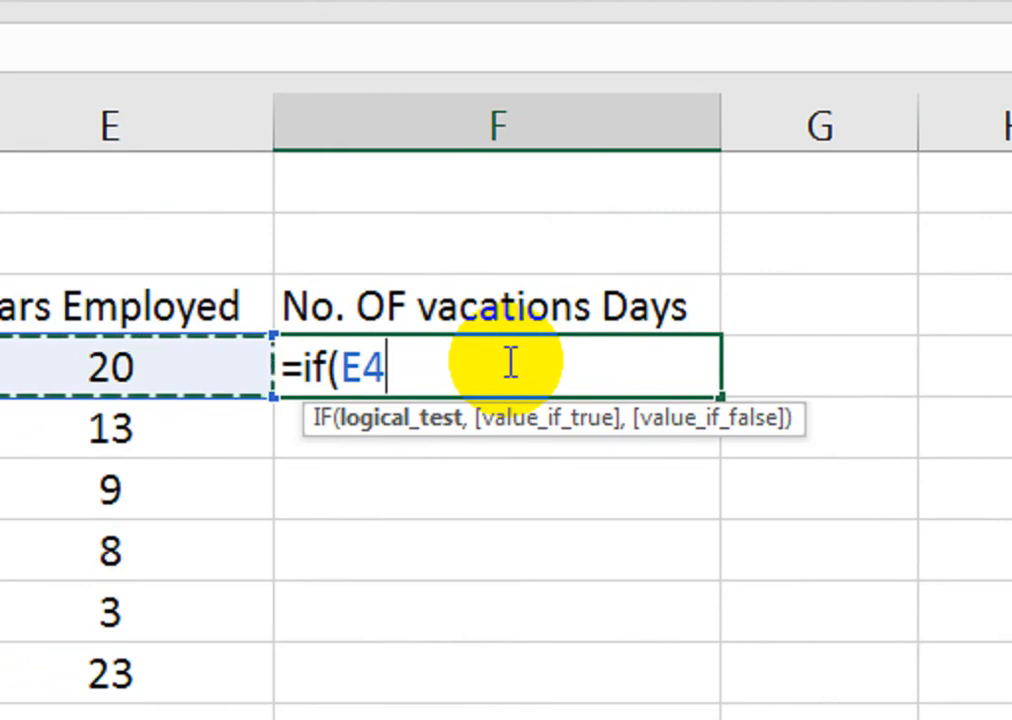
{"action": "type", "text": ">="}
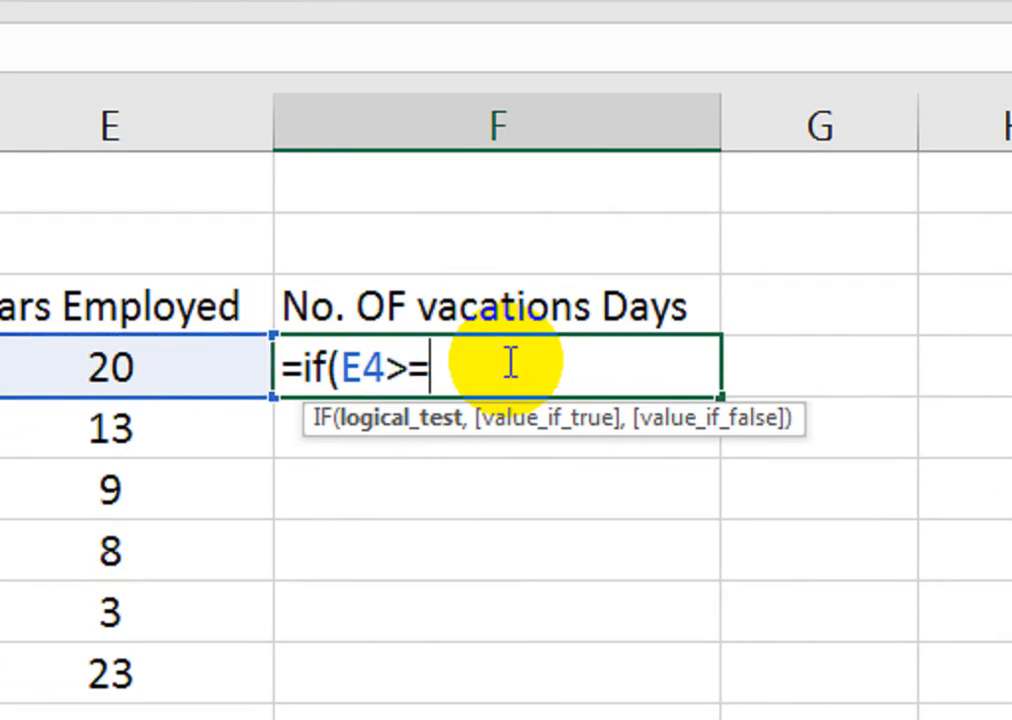
{"action": "type", "text": "10"}
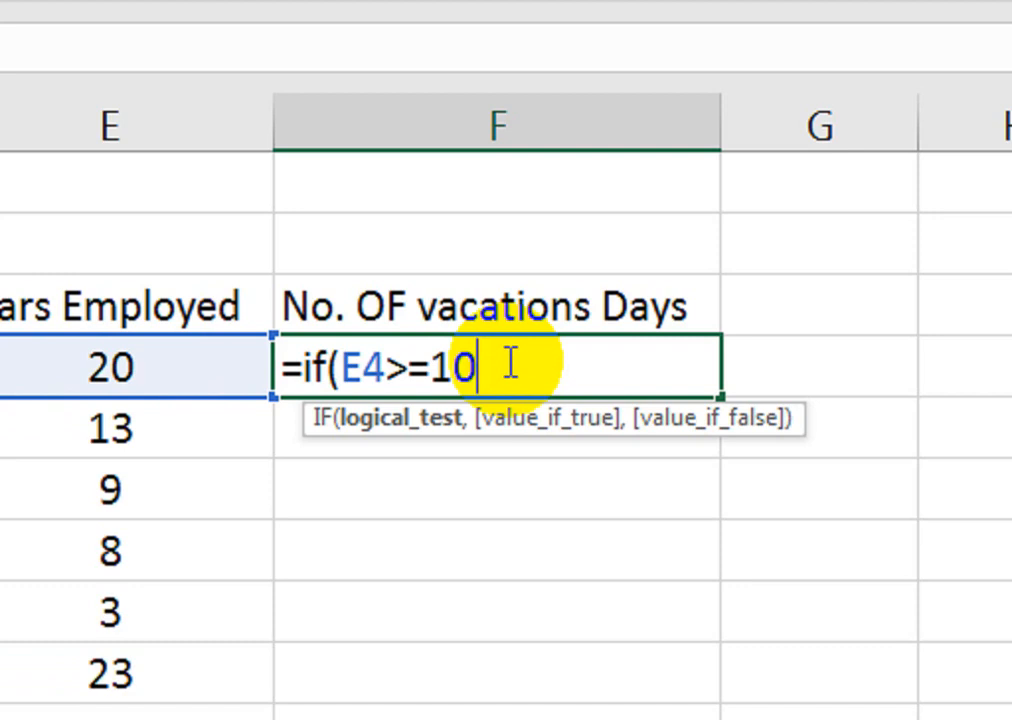
{"action": "type", "text": ","}
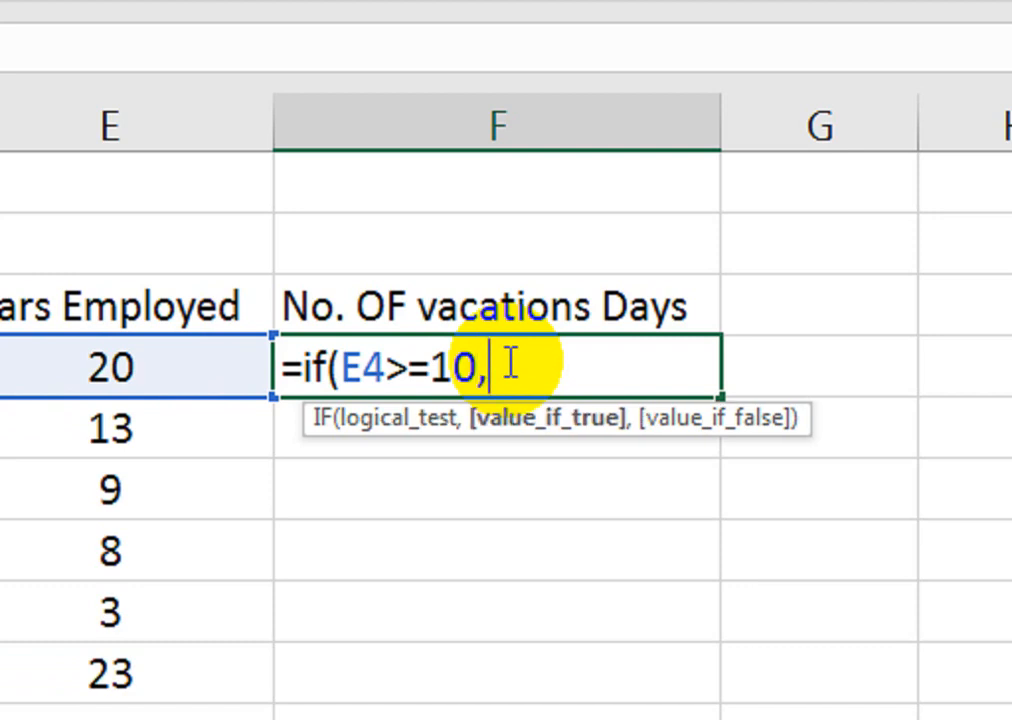
{"action": "type", "text": "40"}
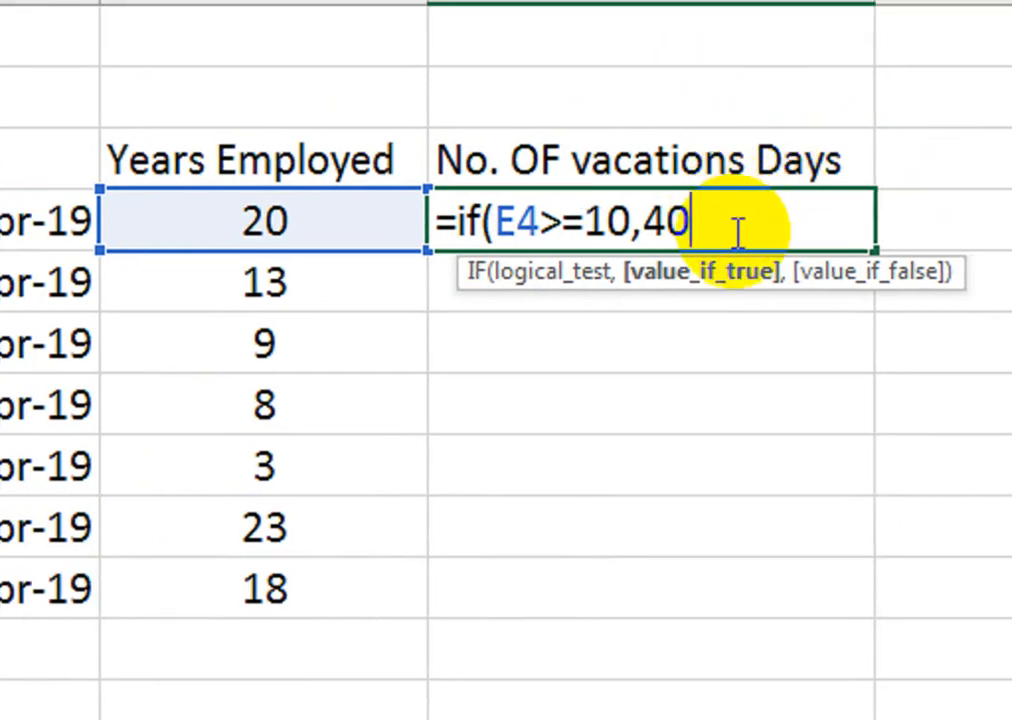
- Nest a second IF in the F4 formula as its false value, returning 20 when E4>=5
{"action": "type", "text": ",IF("}
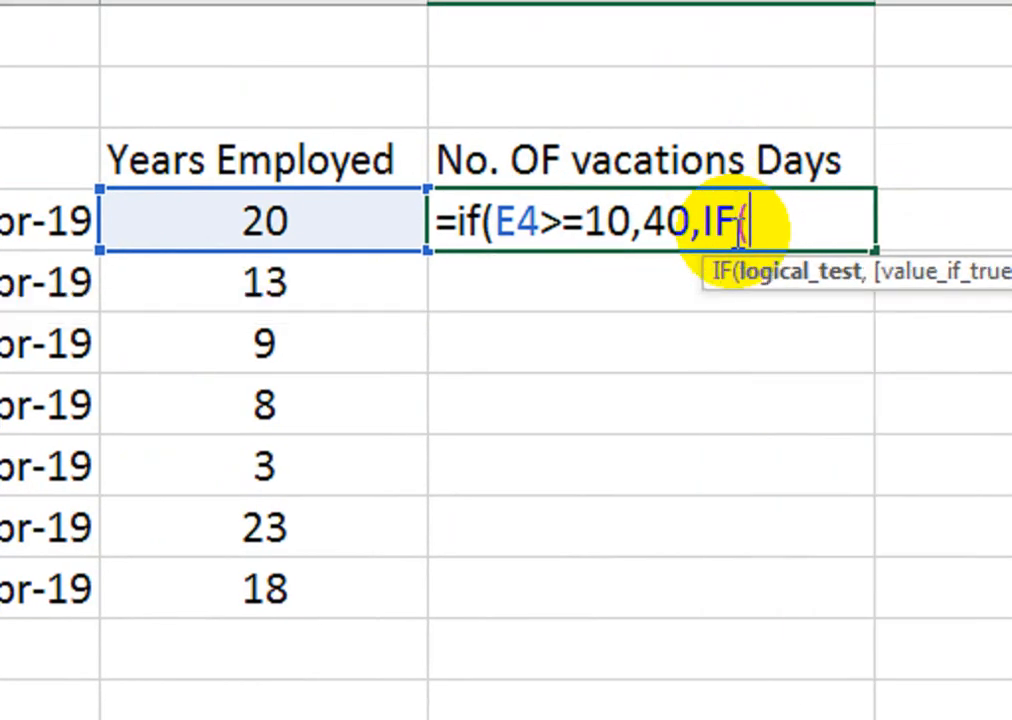
{"action": "key", "text": "Left"}
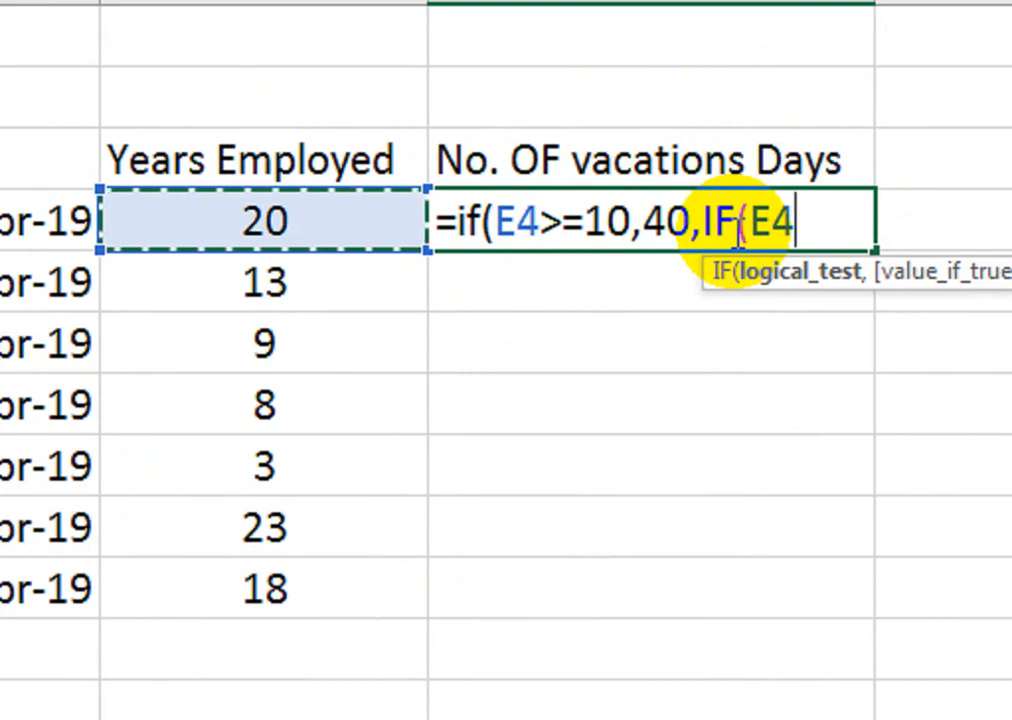
{"action": "type", "text": ">="}
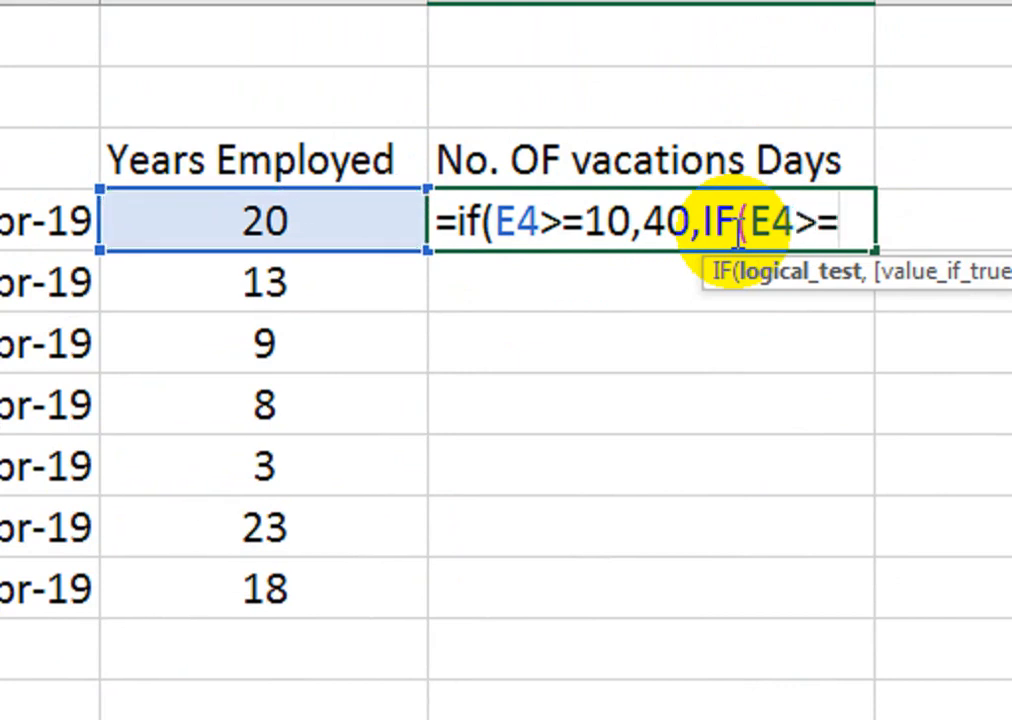
{"action": "type", "text": "5"}
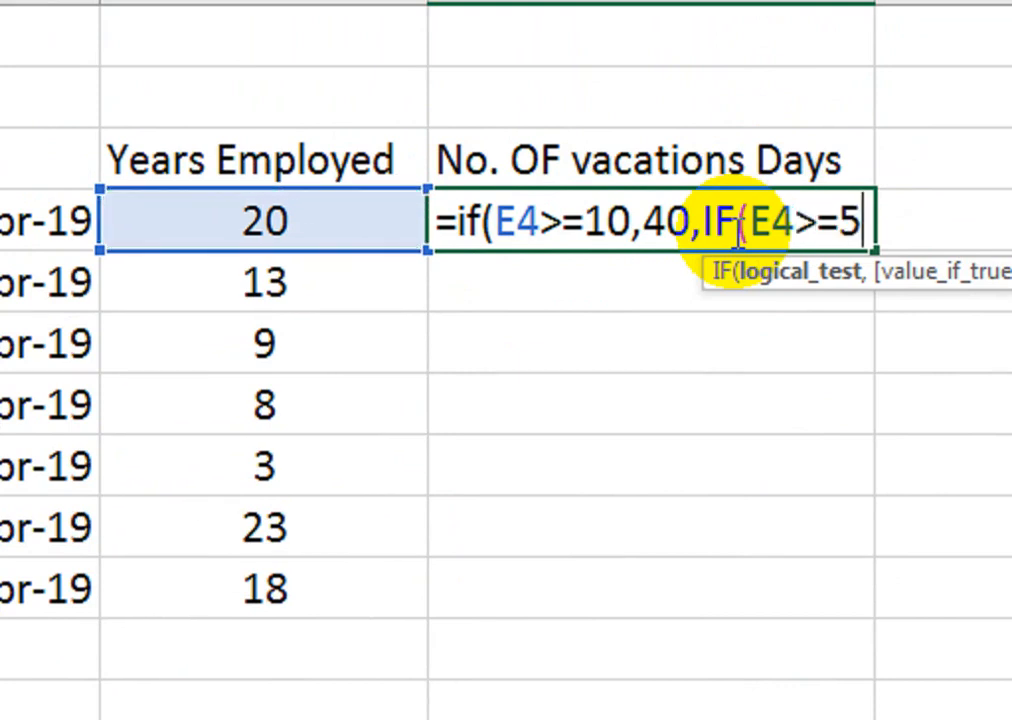
{"action": "type", "text": ",2"}
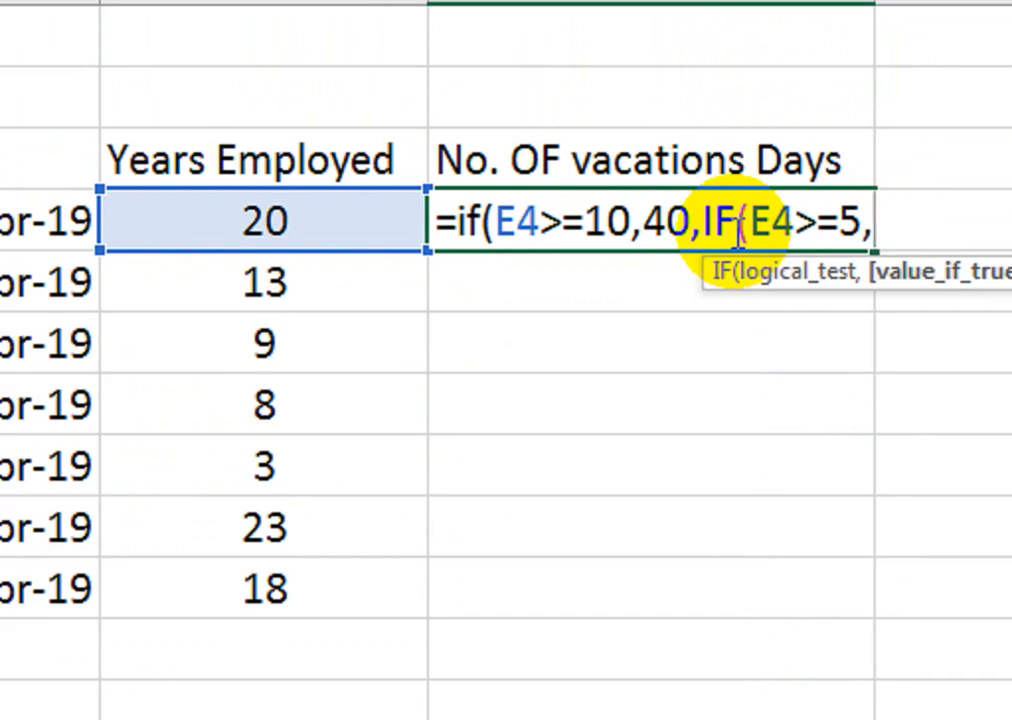
{"action": "type", "text": "0,"}
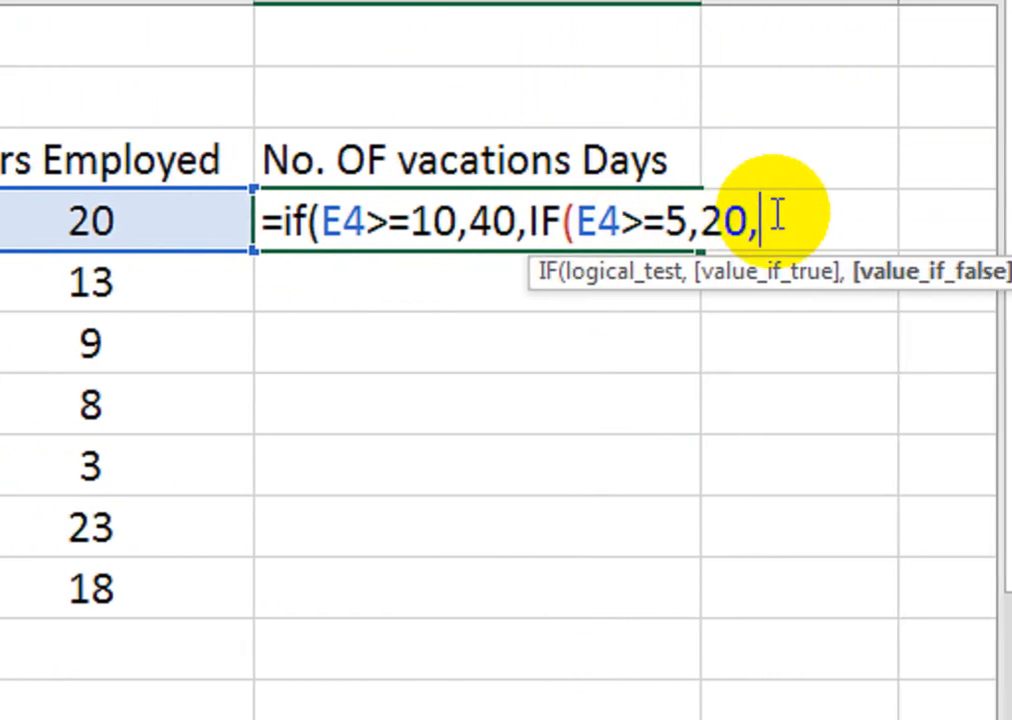
- Complete the F4 formula with a third nested IF that returns 10 when E4>=1 and otherwise 0
{"action": "type", "text": "IF("}
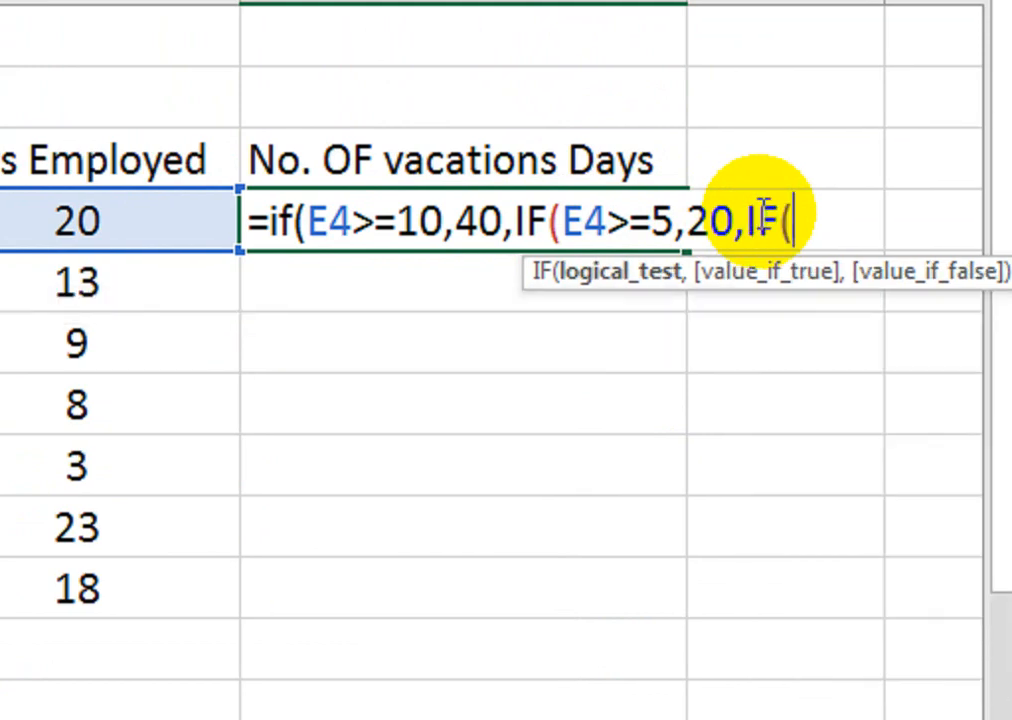
{"action": "key", "text": "Left"}
{"action": "type", "text": ">=1"}
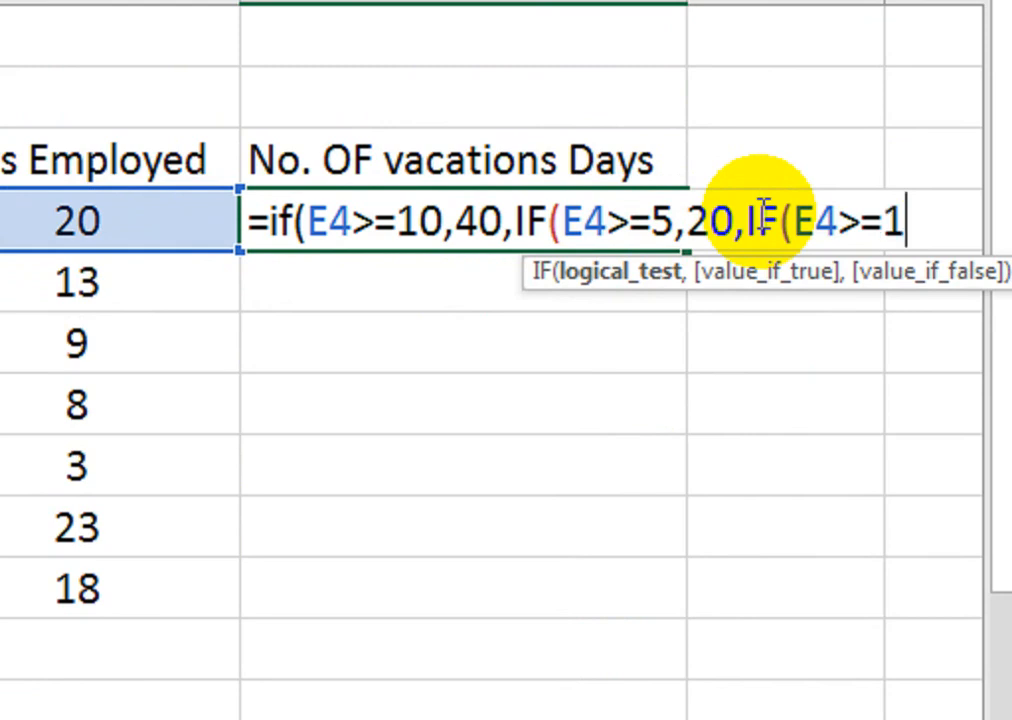
{"action": "type", "text": ",1"}
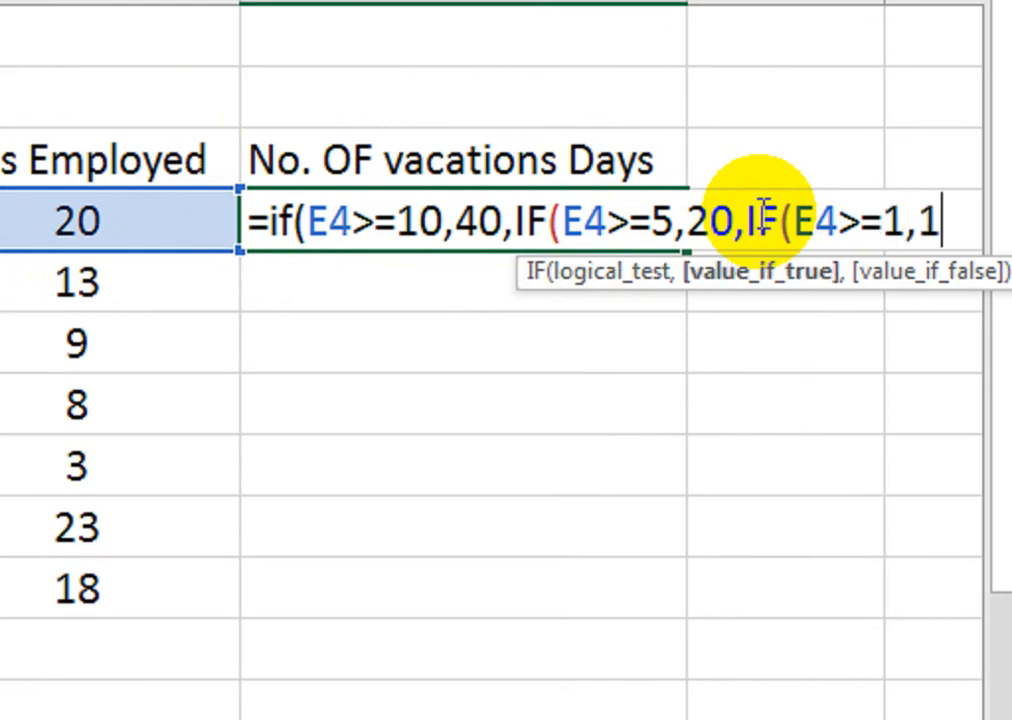
{"action": "type", "text": "0"}
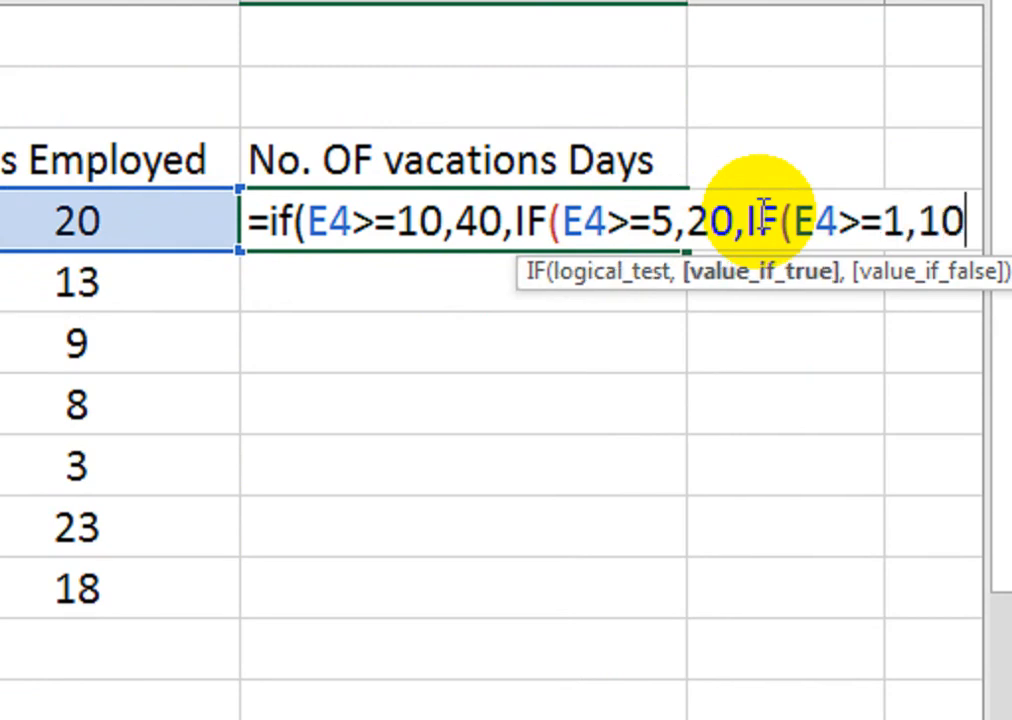
{"action": "type", "text": ","}
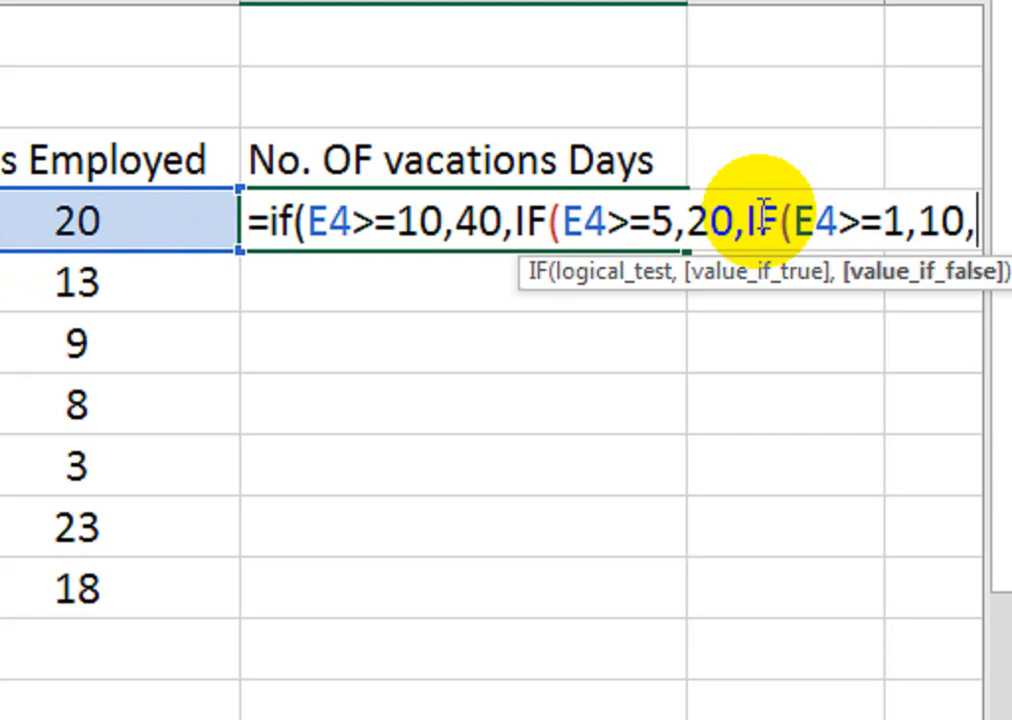
{"action": "type", "text": "0"}
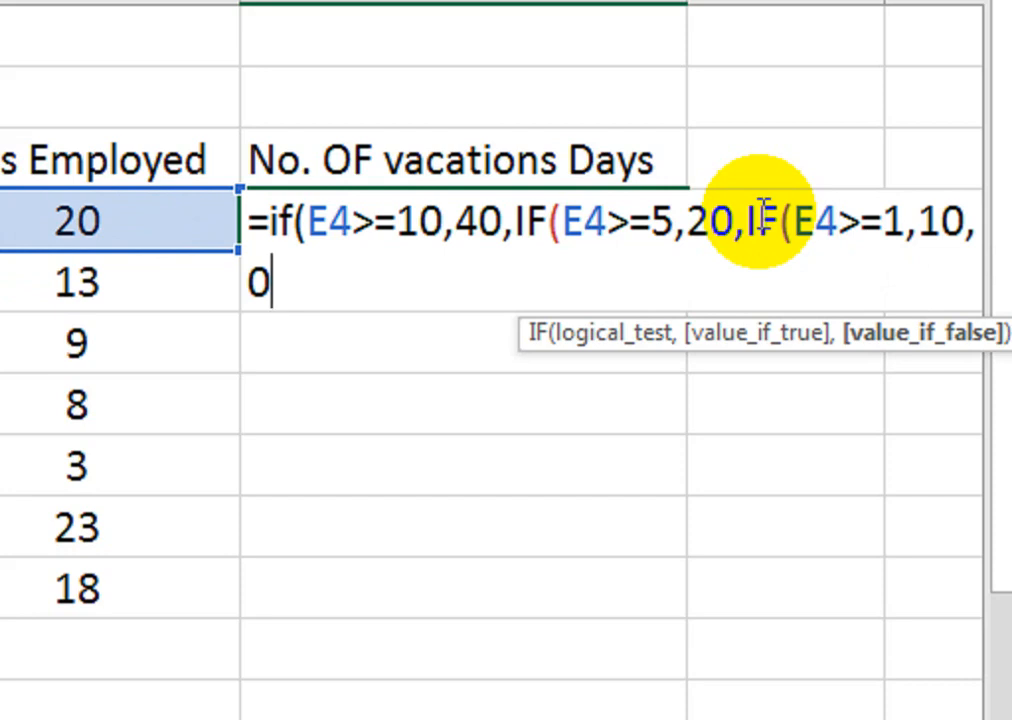
{"action": "type", "text": "))"}
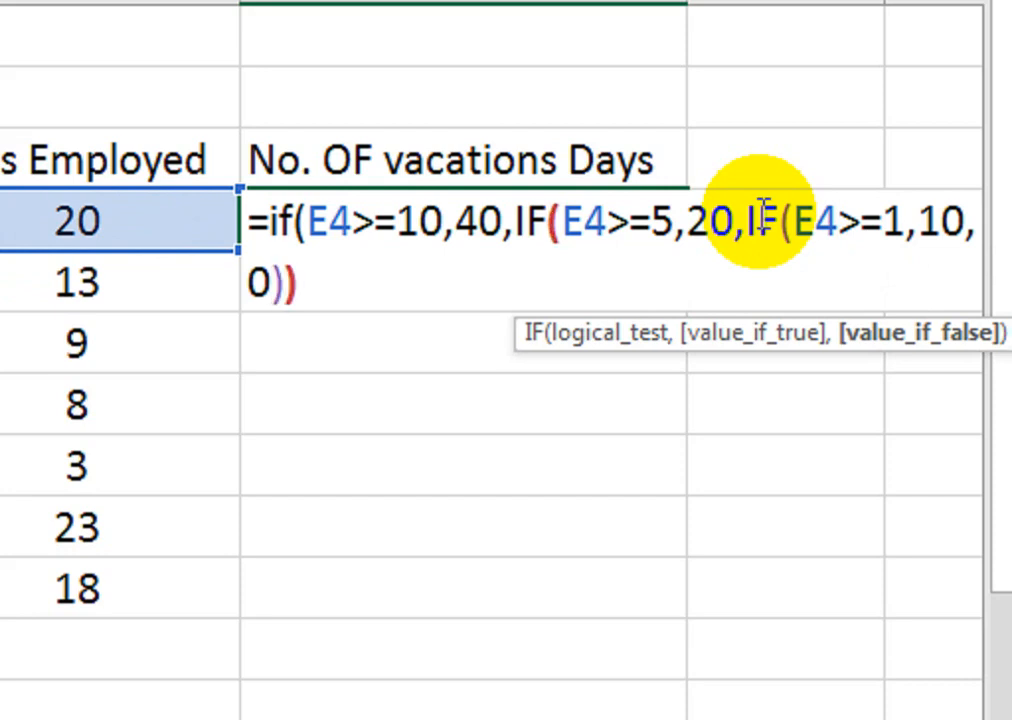
{"action": "type", "text": ")"}
{"action": "key", "text": "Return"}
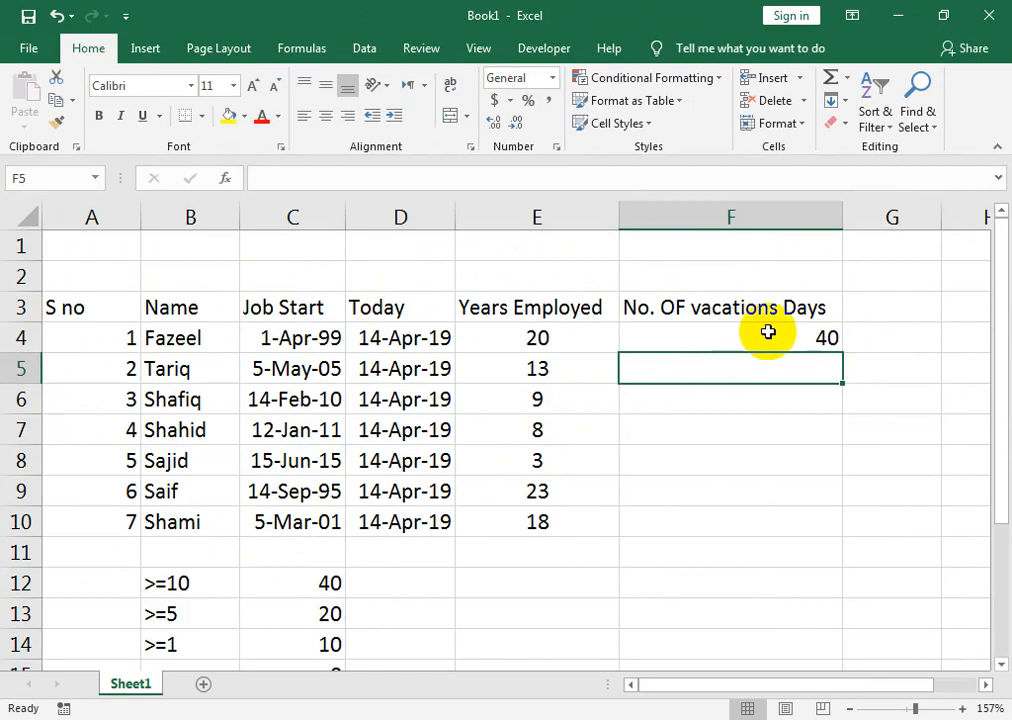
- Fill the vacation days formula from F4 down through F10
{"action": "left_click", "coordinate": [687, 341]}
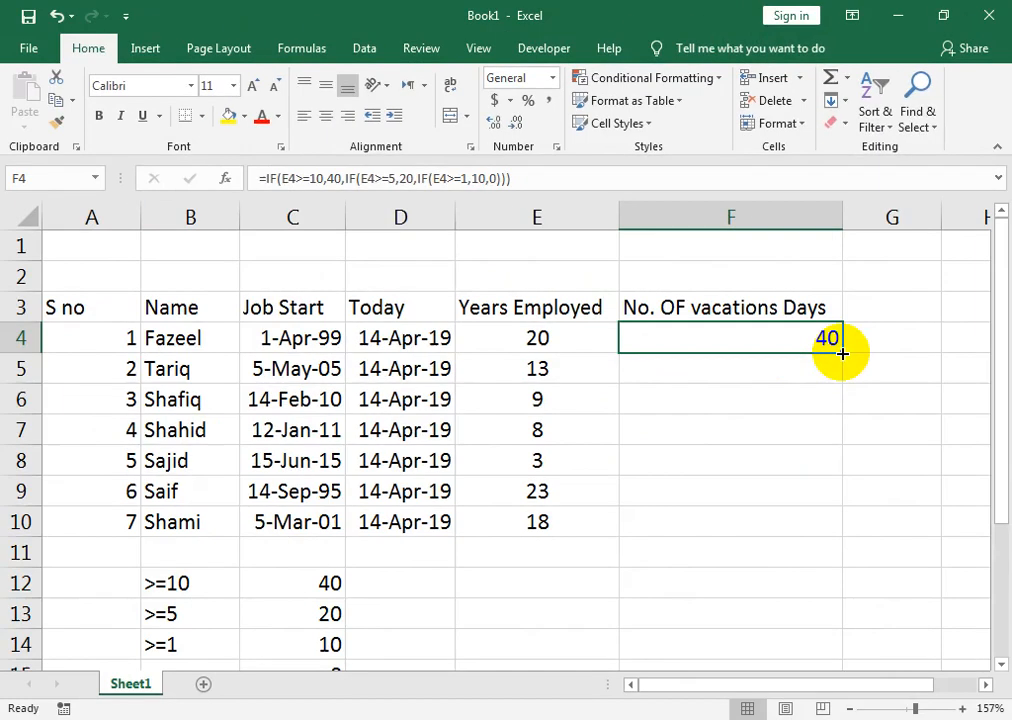
{"action": "left_click_drag", "start_coordinate": [837, 355], "coordinate": [827, 530]}
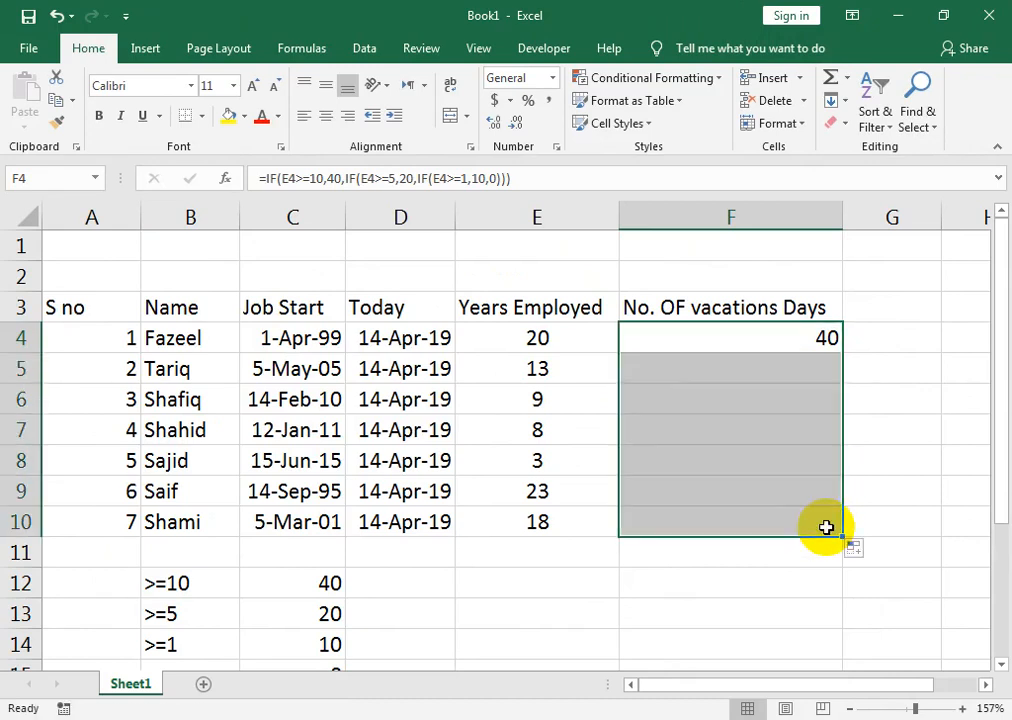
- Format the header row A3:F3 with centered bold text and a dark blue fill
{"action": "left_click_drag", "start_coordinate": [79, 300], "coordinate": [700, 307]}
{"action": "left_click", "coordinate": [325, 116]}
{"action": "left_click", "coordinate": [99, 115]}
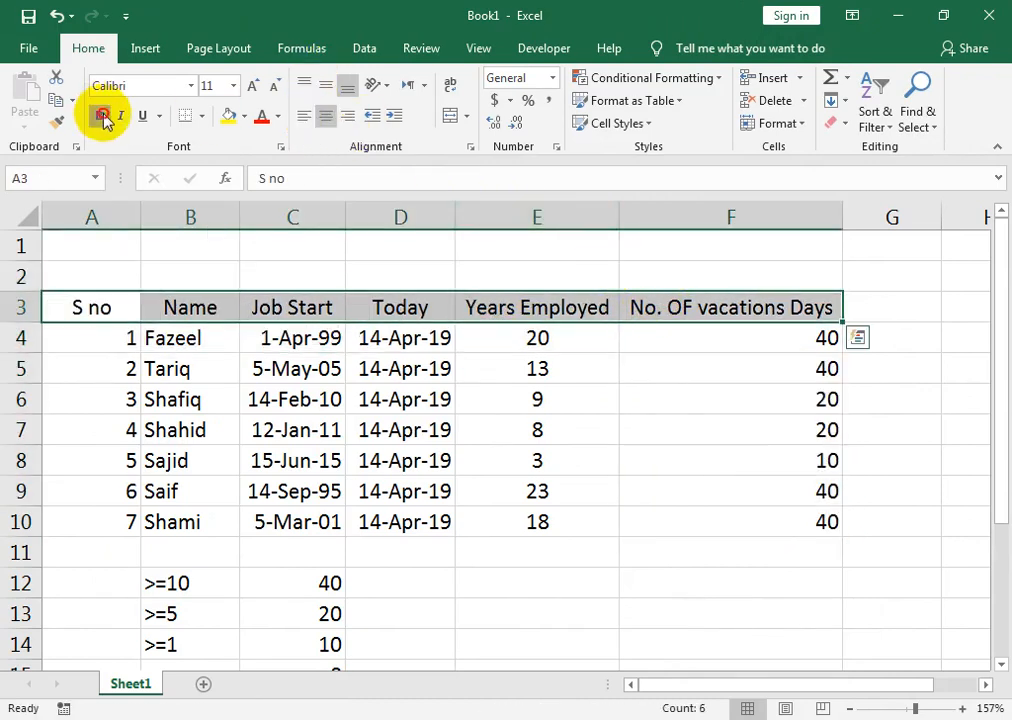
{"action": "left_click", "coordinate": [243, 117]}
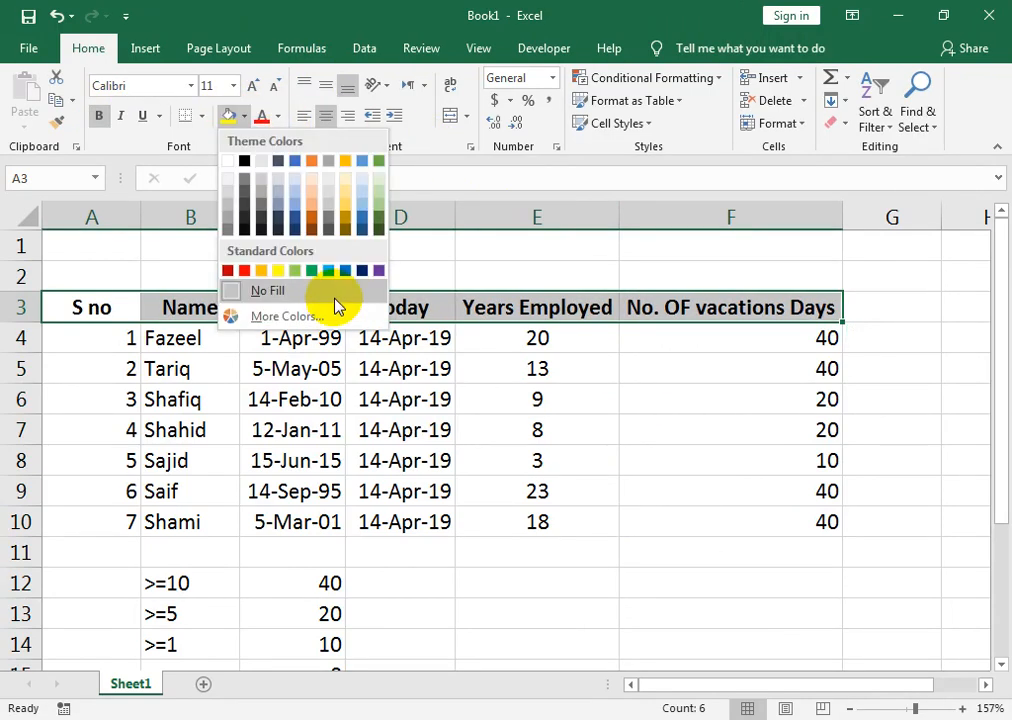
{"action": "left_click", "coordinate": [353, 271]}
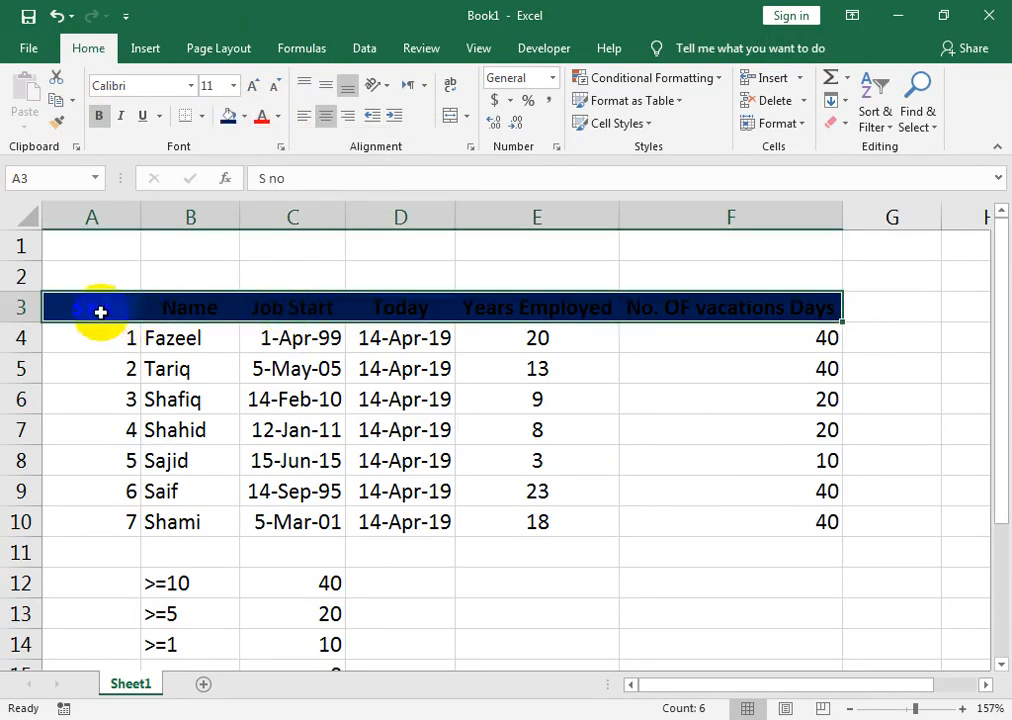
- Set the font color of the header row A3:F3 to white
{"action": "left_click", "coordinate": [276, 117]}
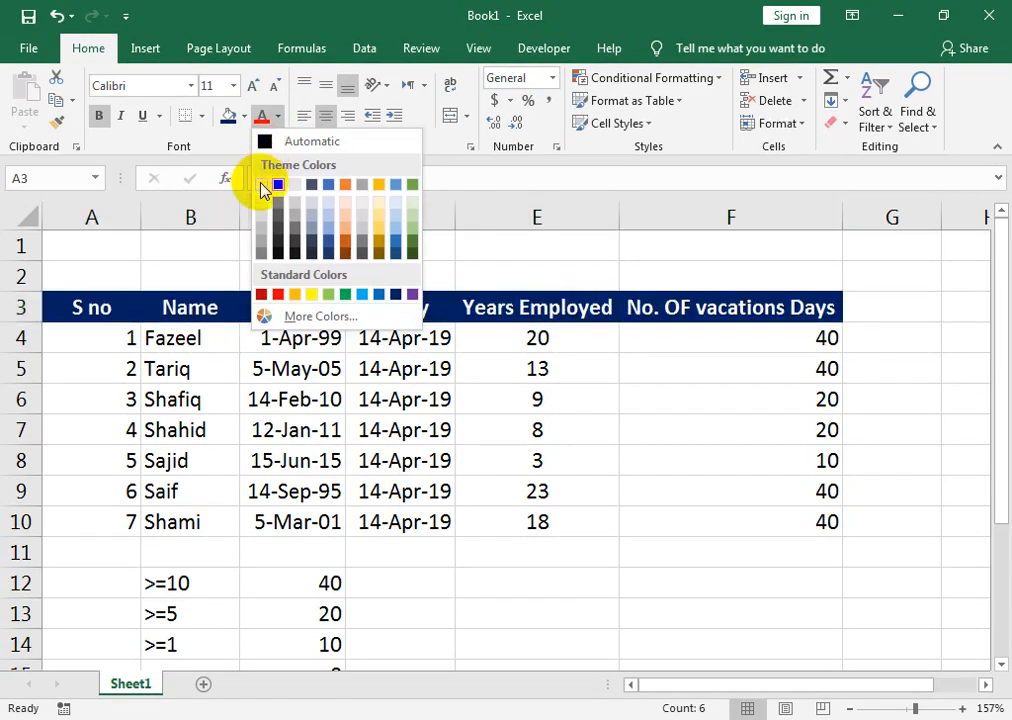
{"action": "left_click", "coordinate": [262, 184]}
- Center the data in A4:F10 and give the range all borders plus thick outside borders
{"action": "left_click_drag", "start_coordinate": [130, 340], "coordinate": [754, 532]}
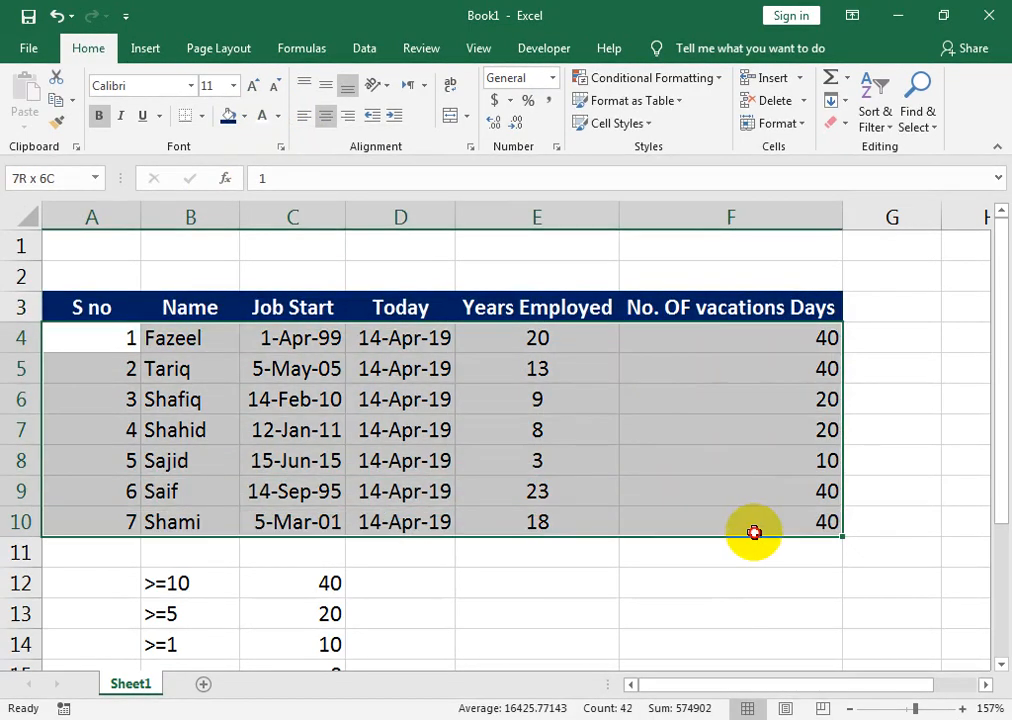
{"action": "left_click", "coordinate": [326, 115]}
{"action": "left_click", "coordinate": [201, 116]}
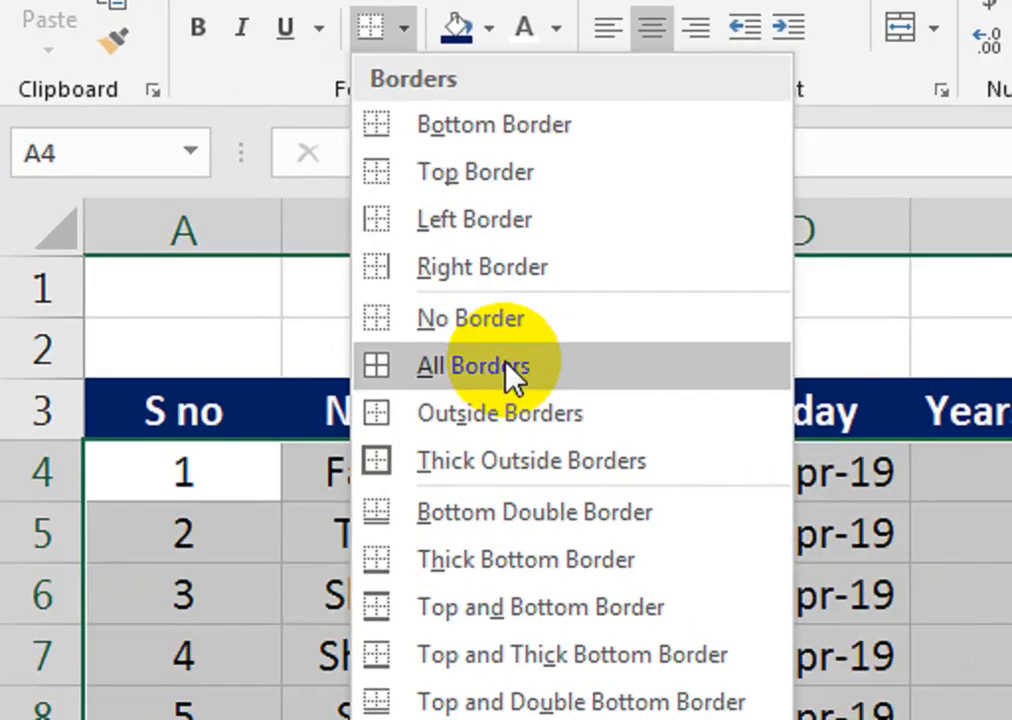
{"action": "left_click", "coordinate": [507, 366]}
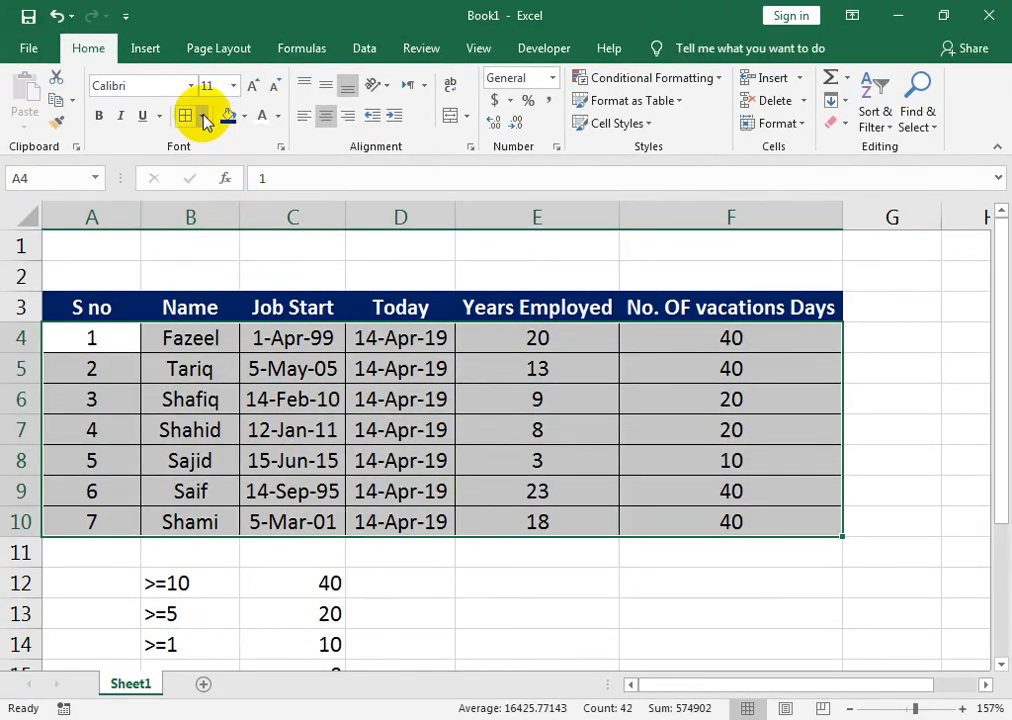
{"action": "left_click", "coordinate": [204, 116]}
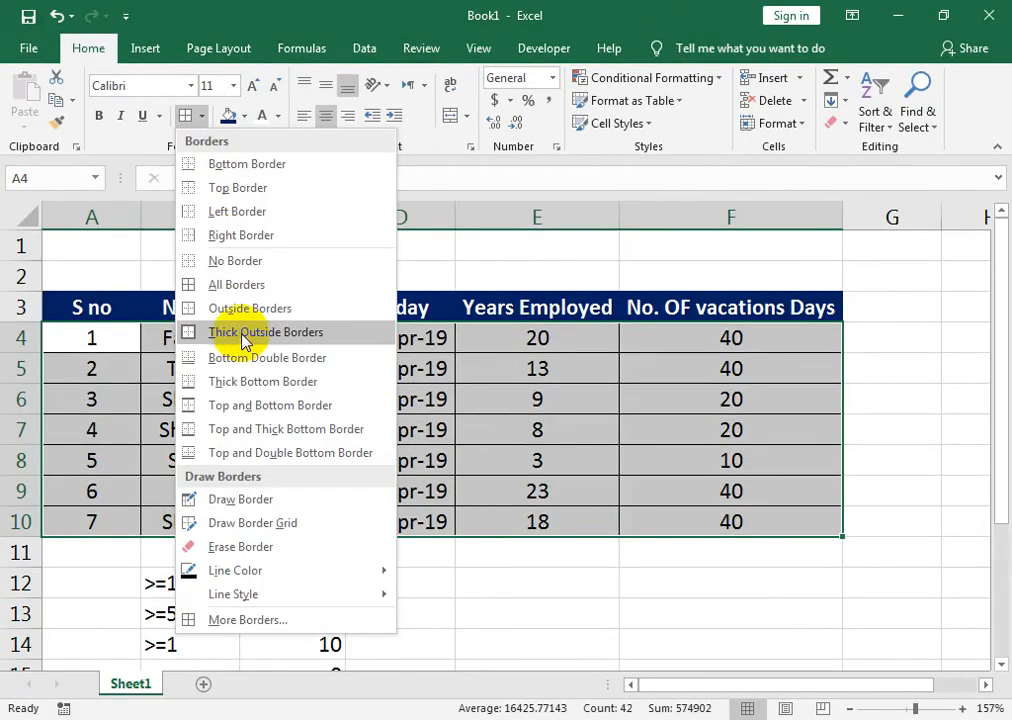
{"action": "left_click", "coordinate": [242, 330]}
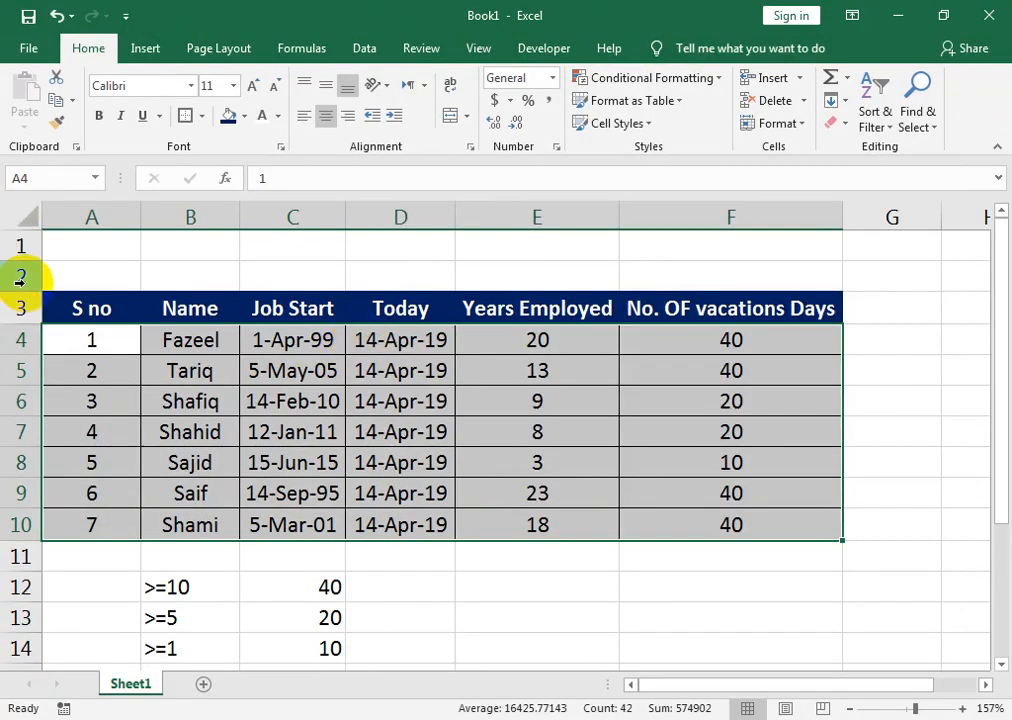
- Add a merged title row above the headers reading "EMPLOYEE'S WORK EXPERIENCE VACATION DAYS ALLOCATED", in bold 14-point dark blue text on light blue fill
{"action": "left_click", "coordinate": [20, 281]}
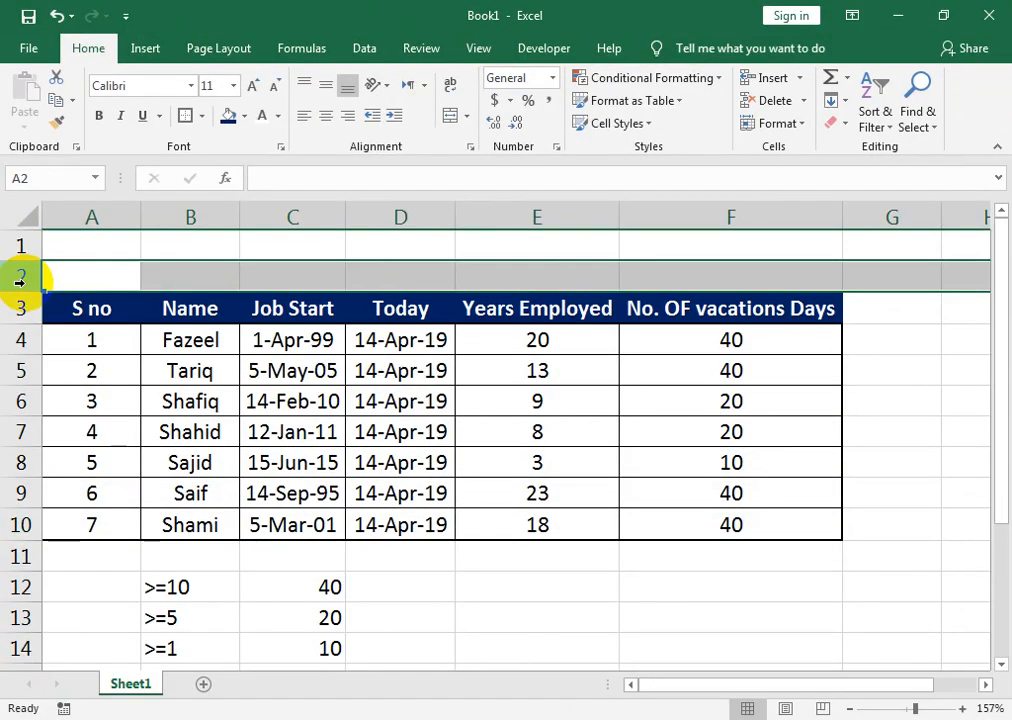
{"action": "left_click", "coordinate": [450, 120]}
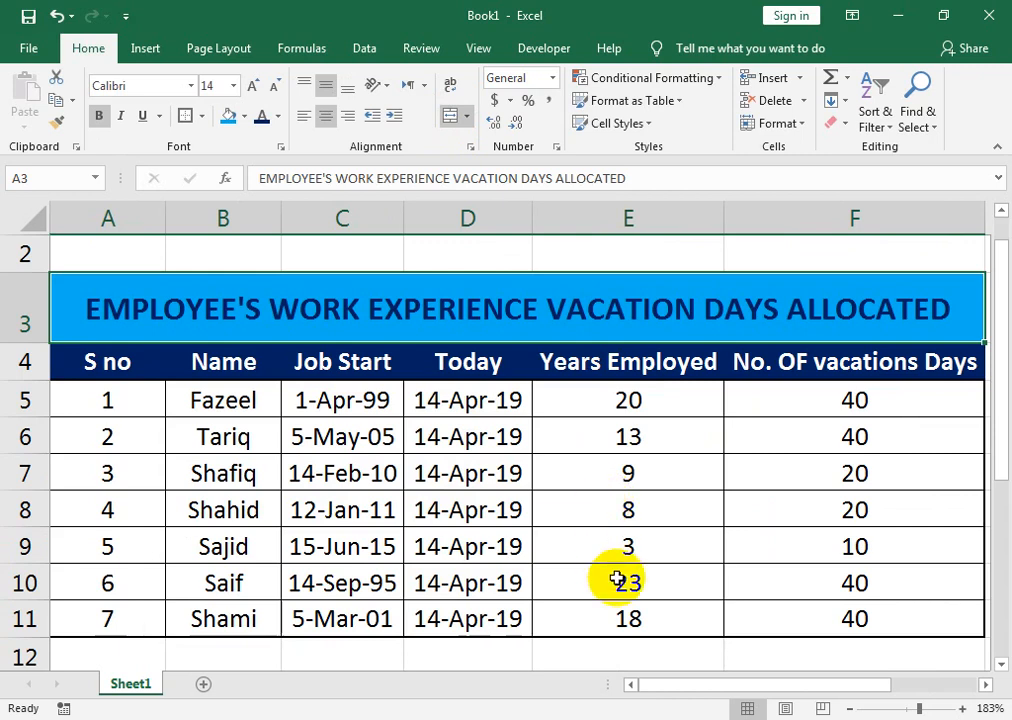
{"action": "left_click", "coordinate": [316, 313]}
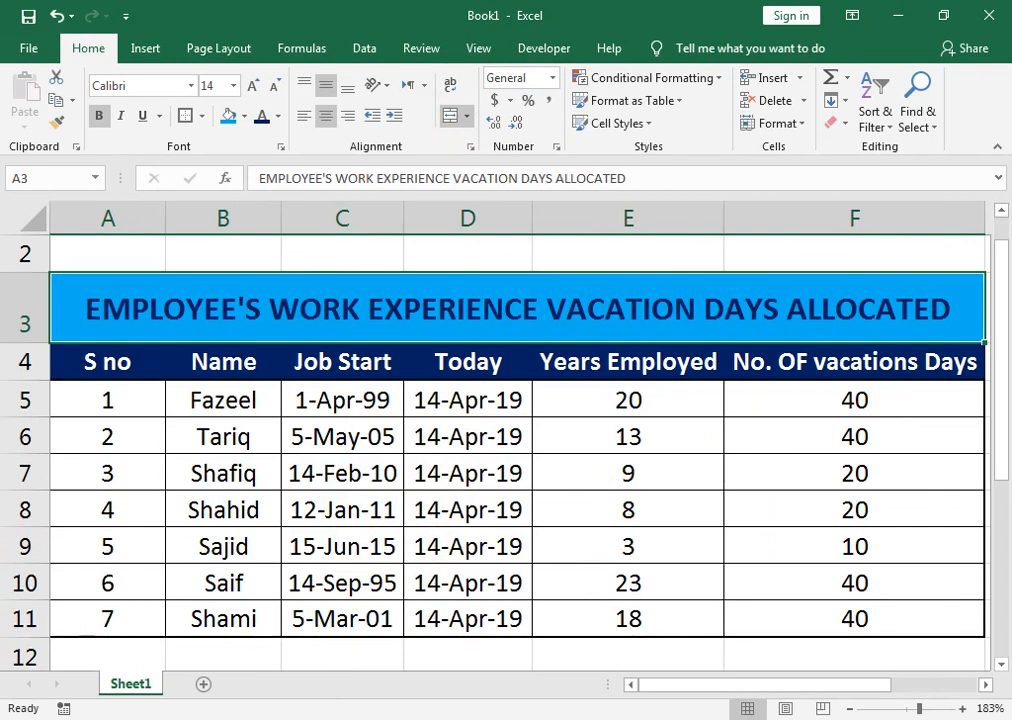